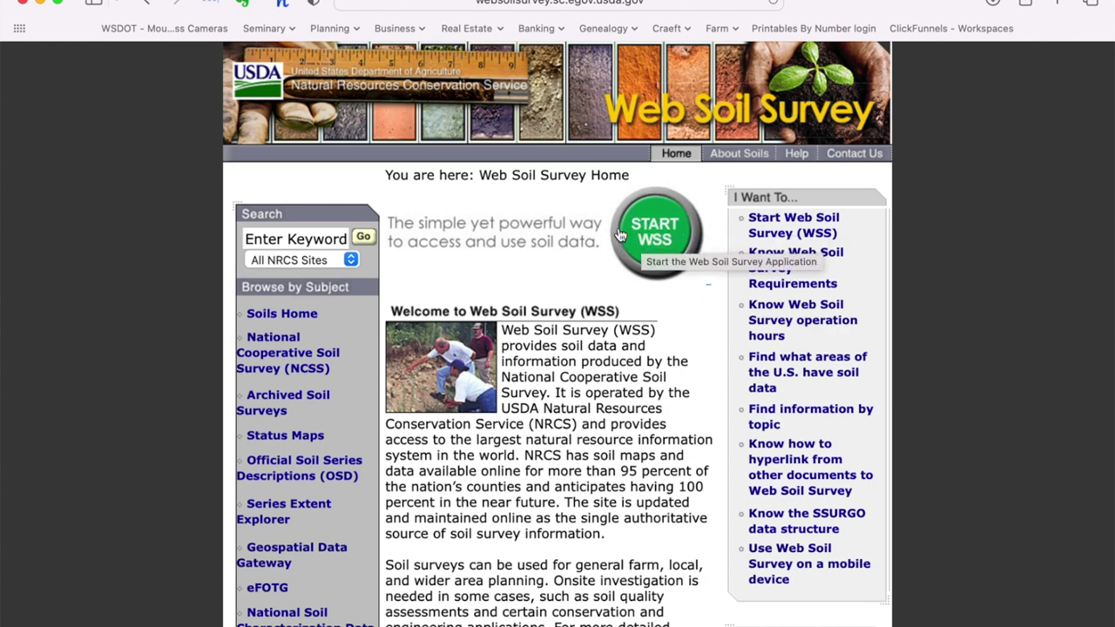
Step: Launch the Web Soil Survey application with the green START WSS button
click(658, 209)
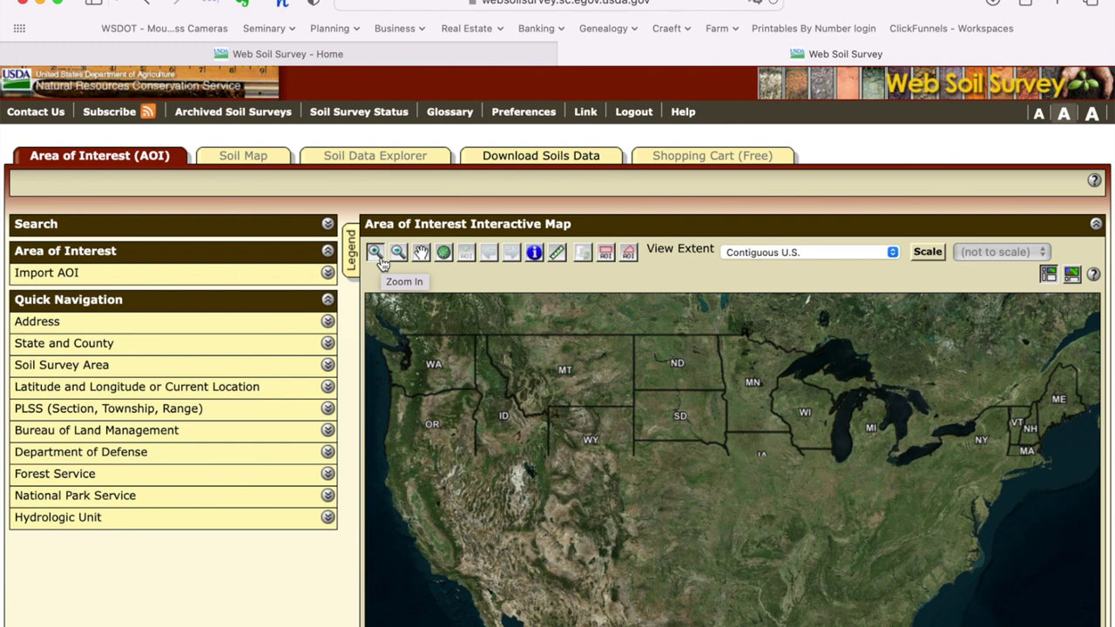
click(378, 256)
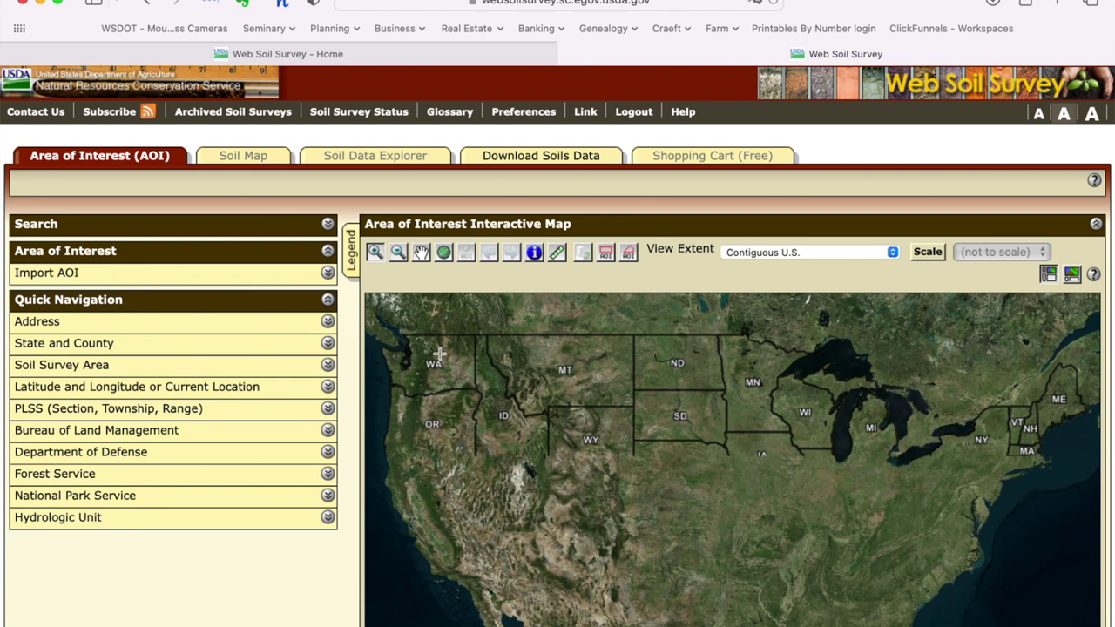
click(893, 252)
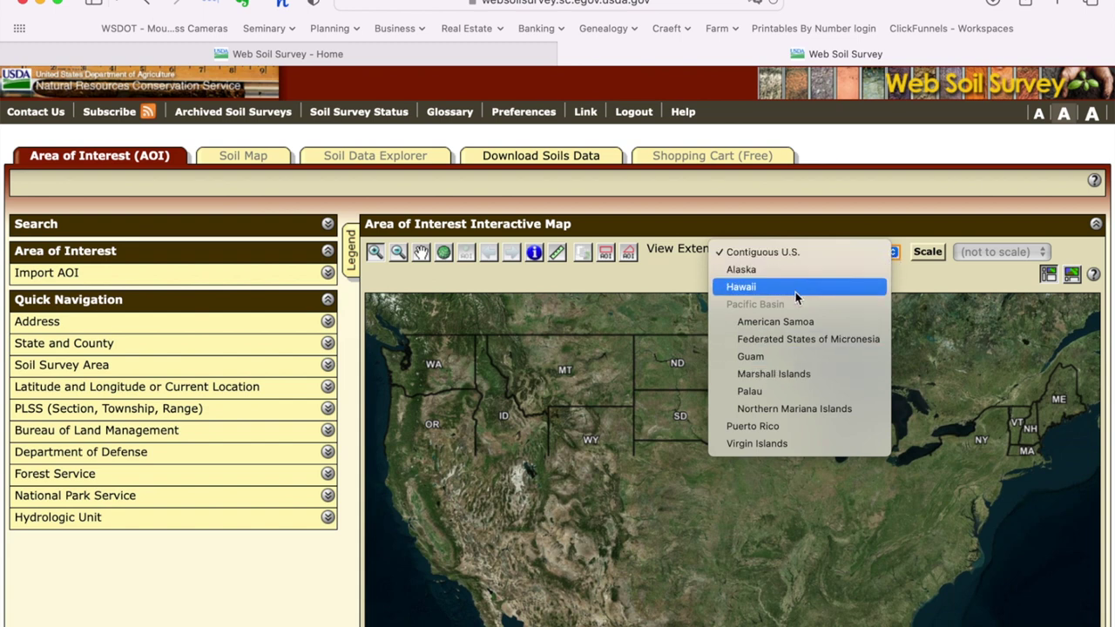
click(621, 324)
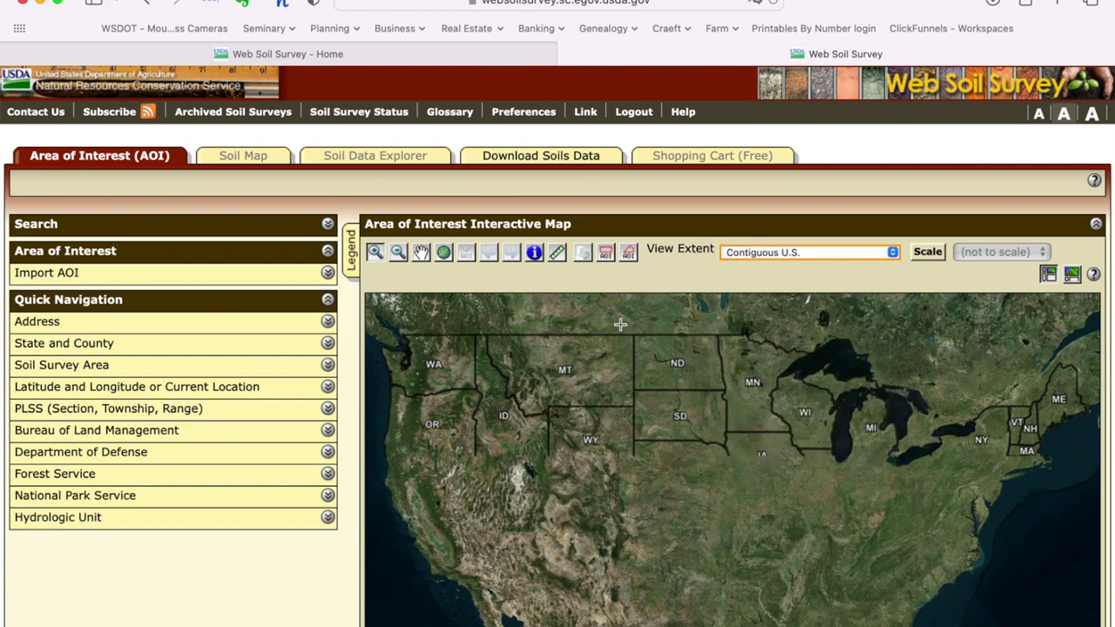
click(373, 256)
drag(424, 355, 455, 376)
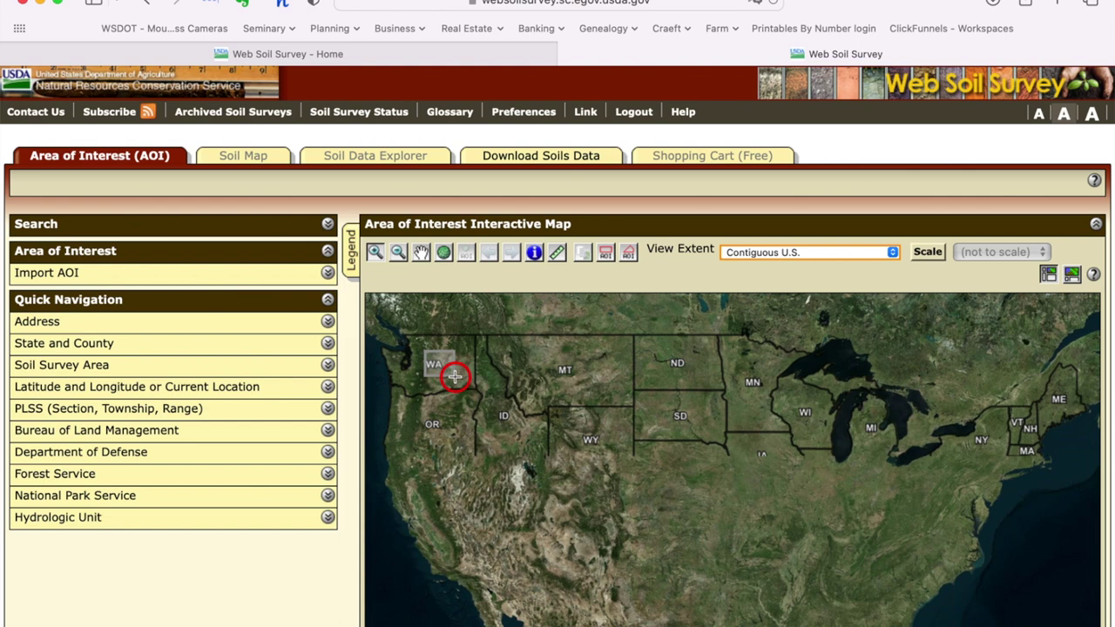
Step: Zoom into eastern Washington and pan the map toward Kittitas County
drag(454, 376, 455, 376)
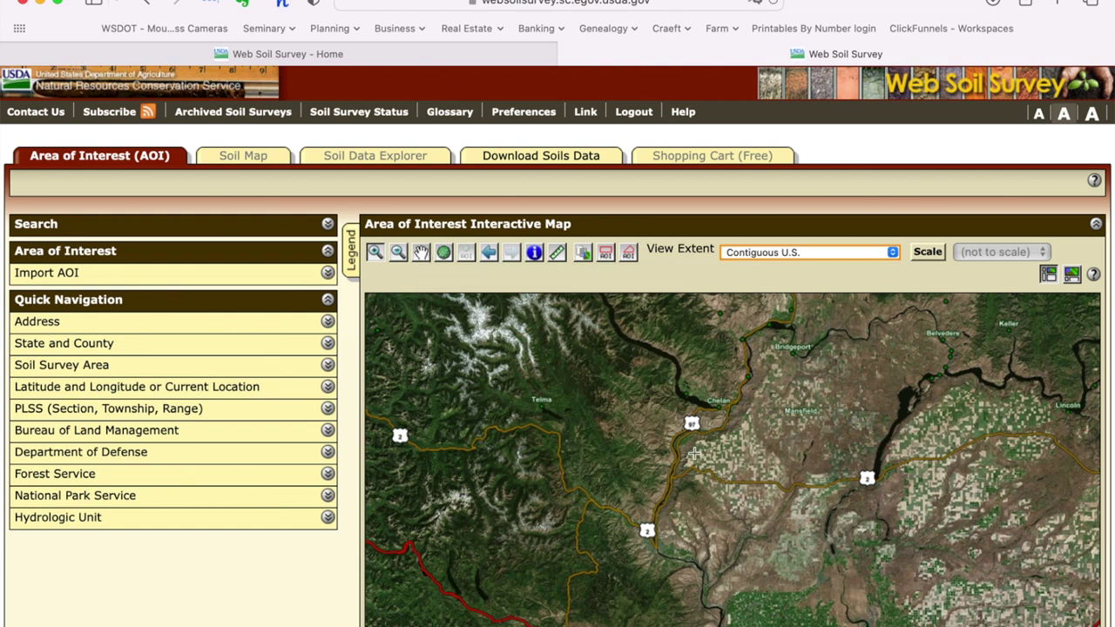
click(420, 254)
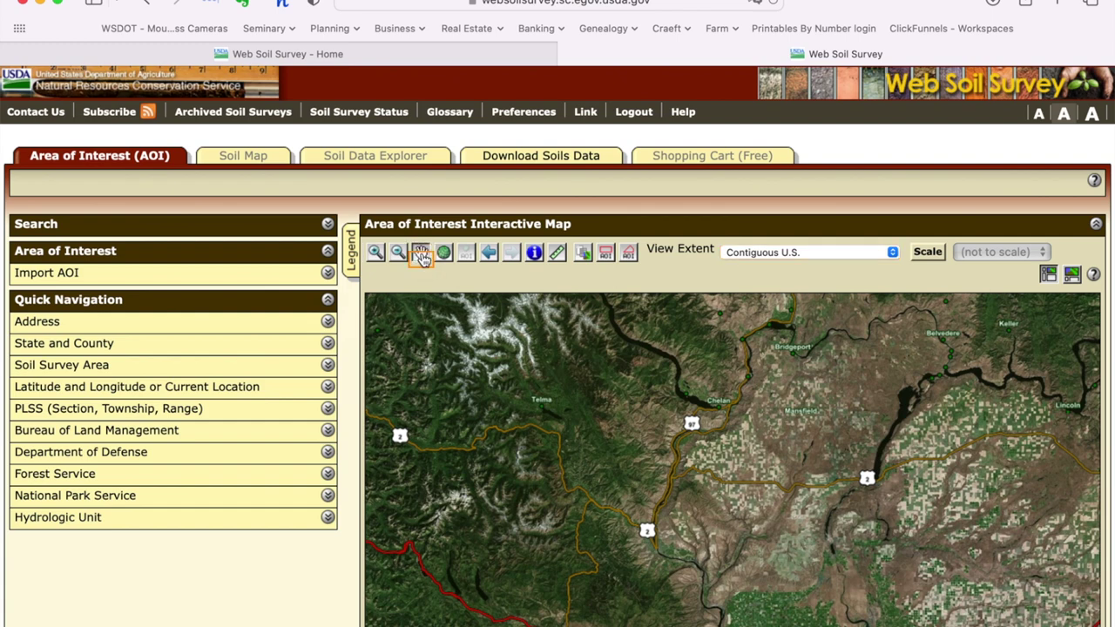
drag(637, 473, 639, 311)
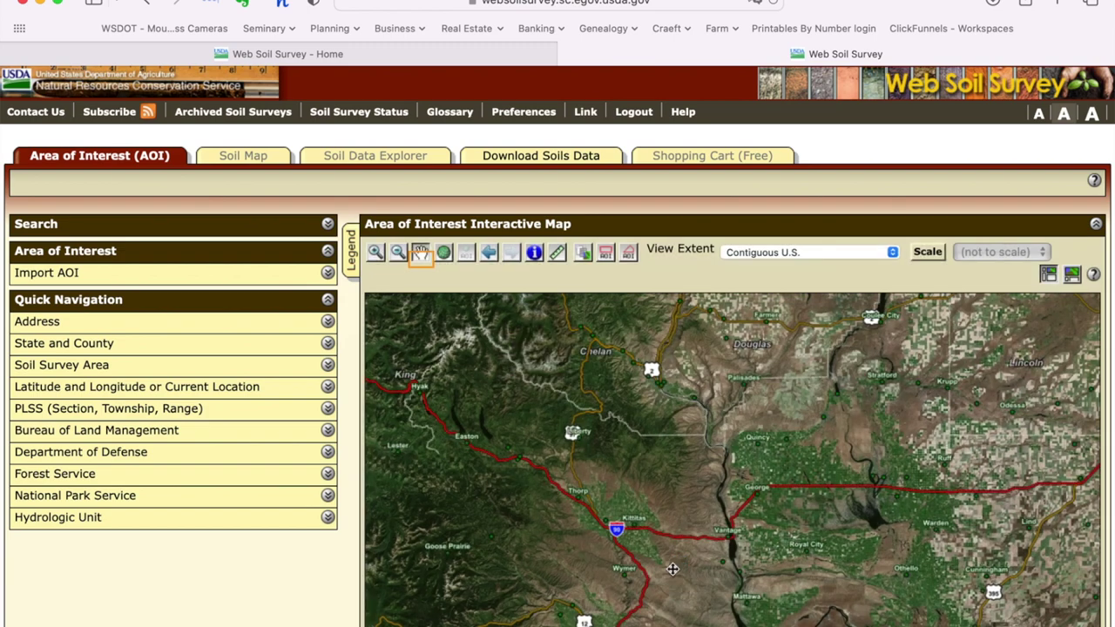
drag(672, 569, 645, 357)
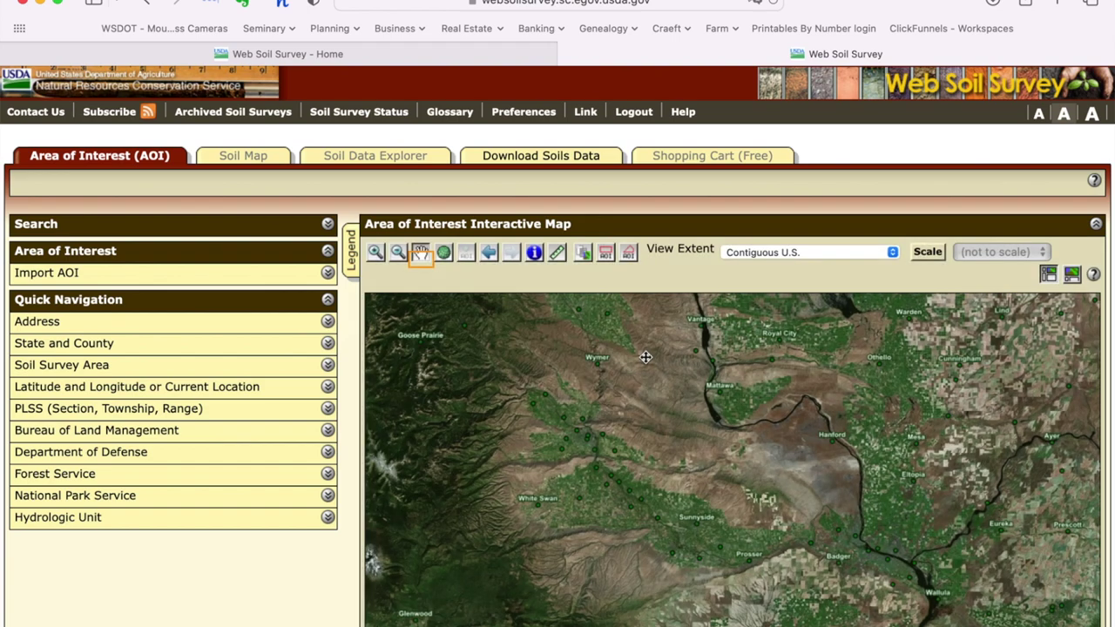
drag(641, 356, 707, 471)
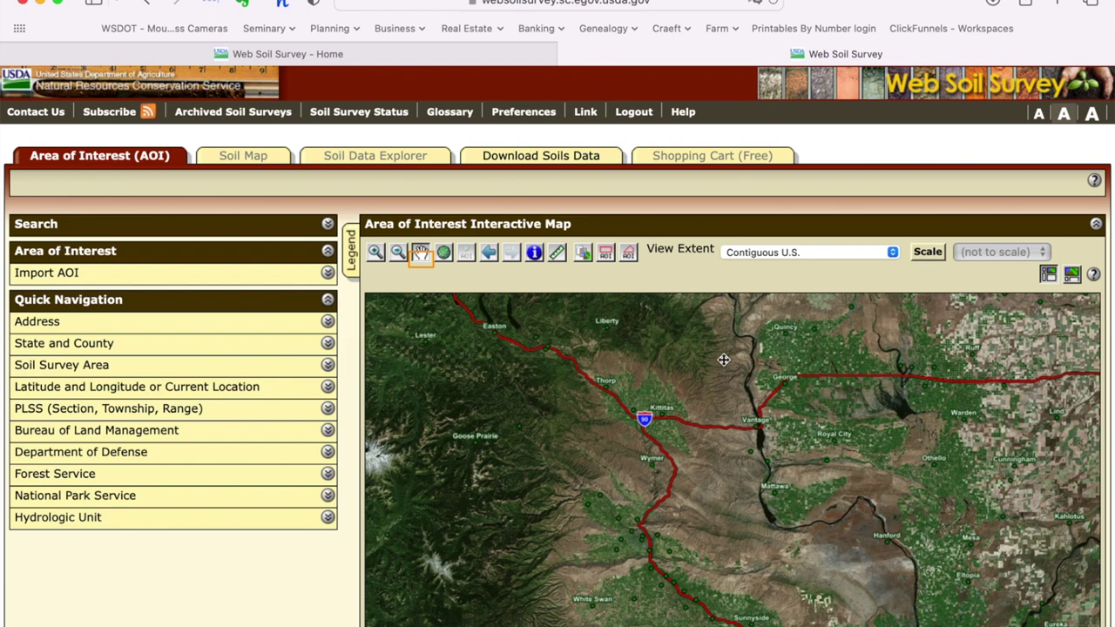
drag(723, 359, 649, 513)
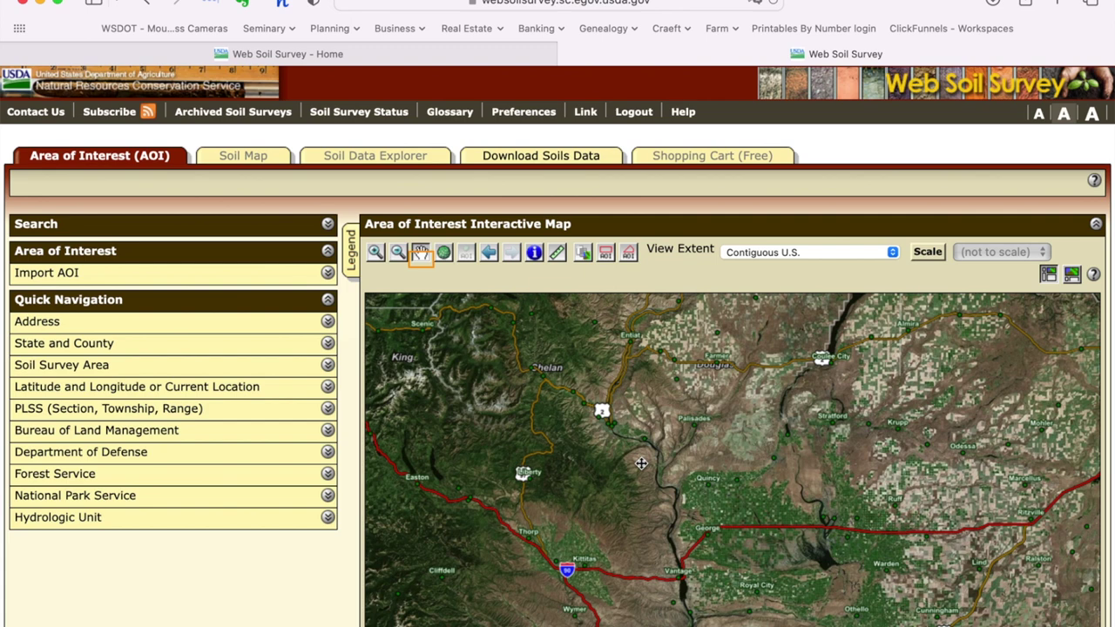
Step: Zoom in on the Ellensburg area and expand the Quick Navigation Address search
click(615, 554)
drag(616, 554, 722, 360)
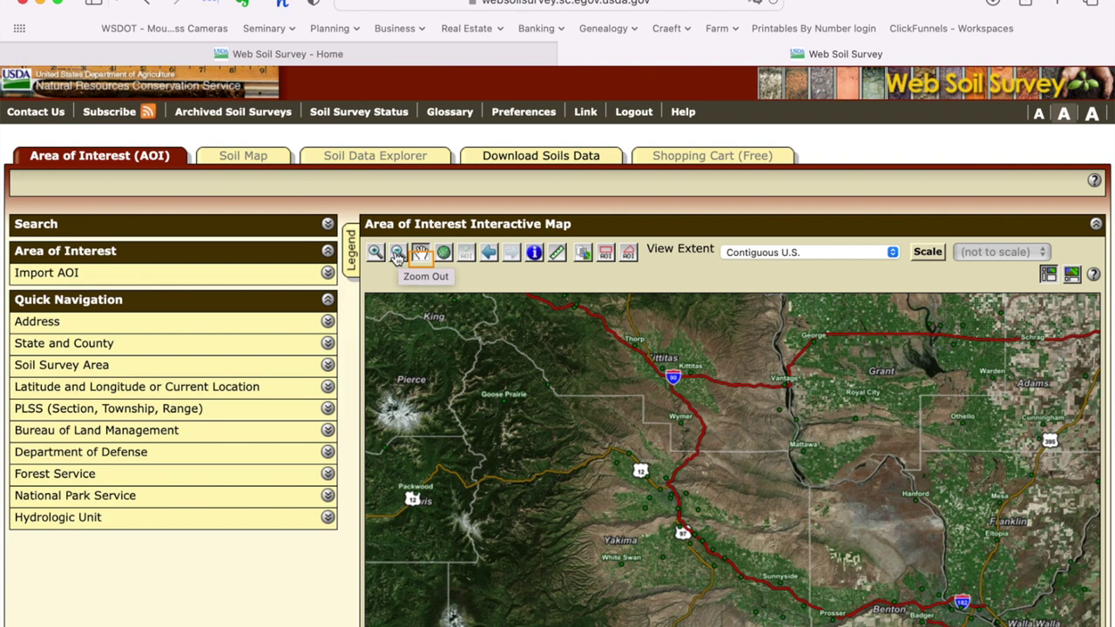
click(375, 253)
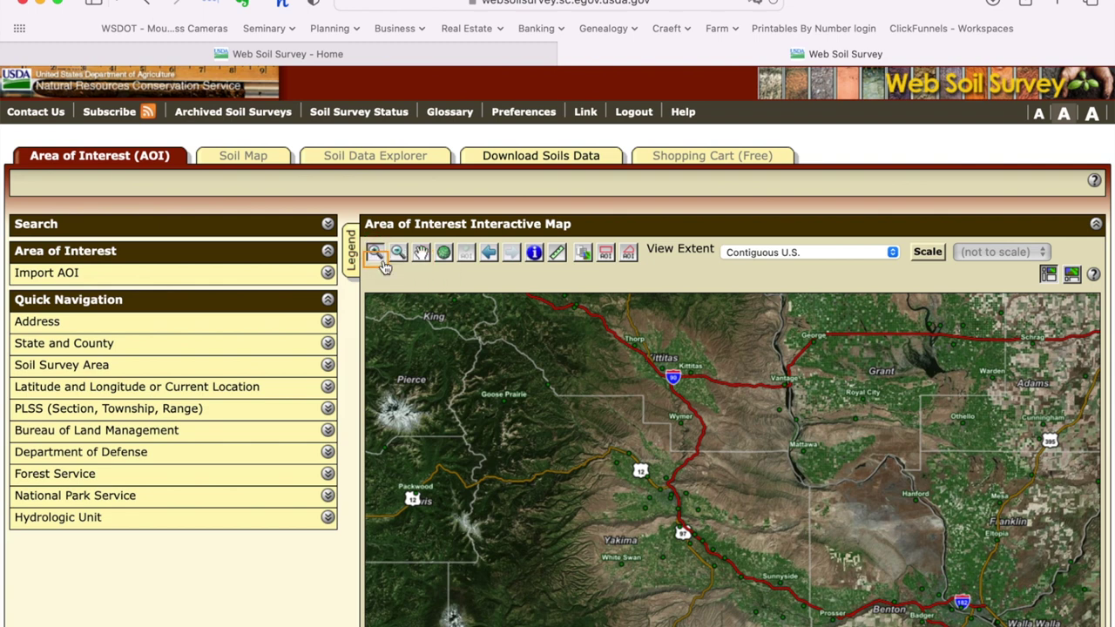
drag(597, 312, 757, 444)
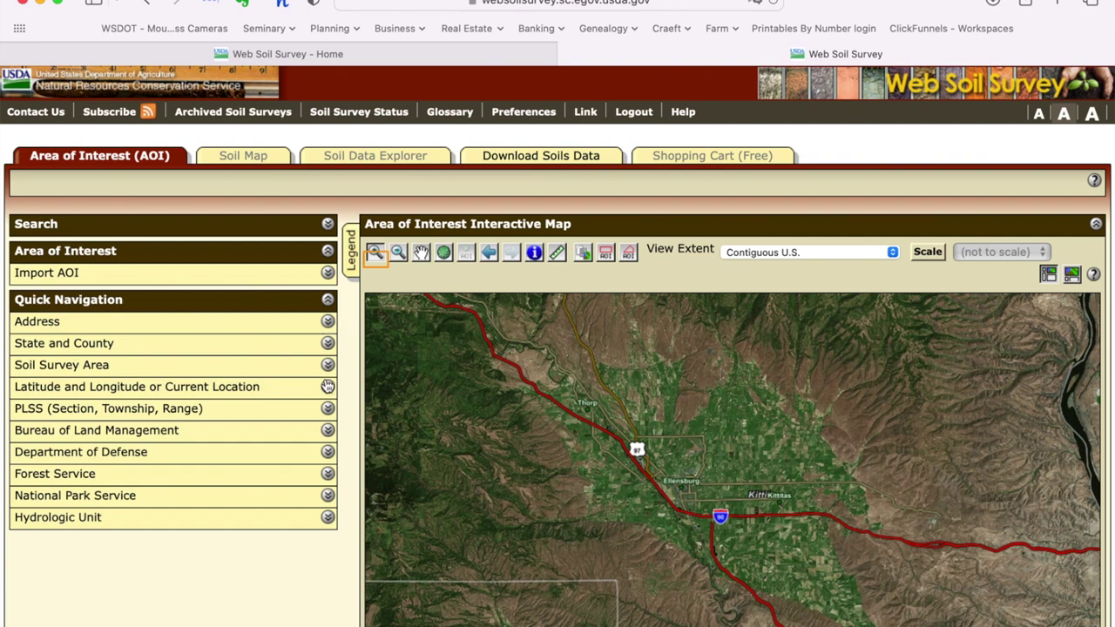
click(328, 322)
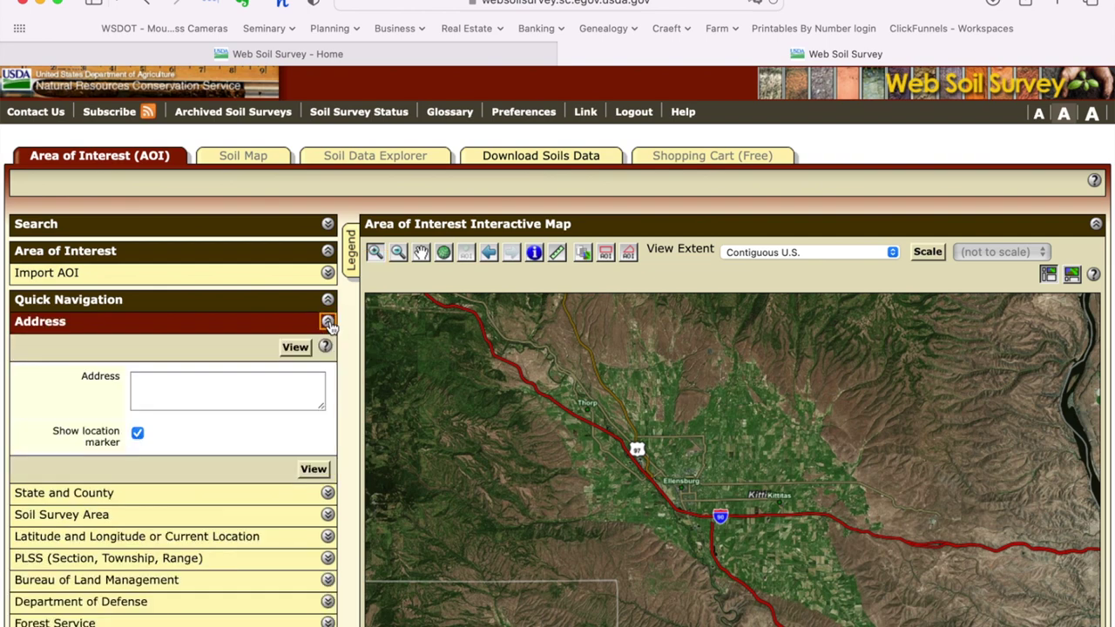
Step: Enter the property's street address in the Address field and run the search
click(250, 387)
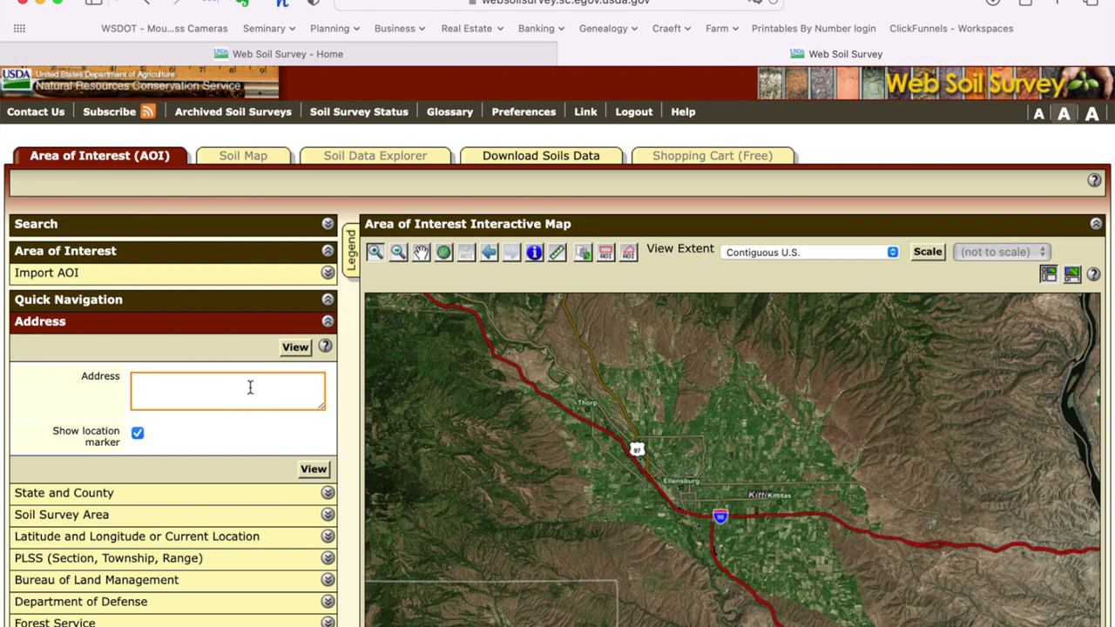
mouse_move(941, 620)
click(1042, 620)
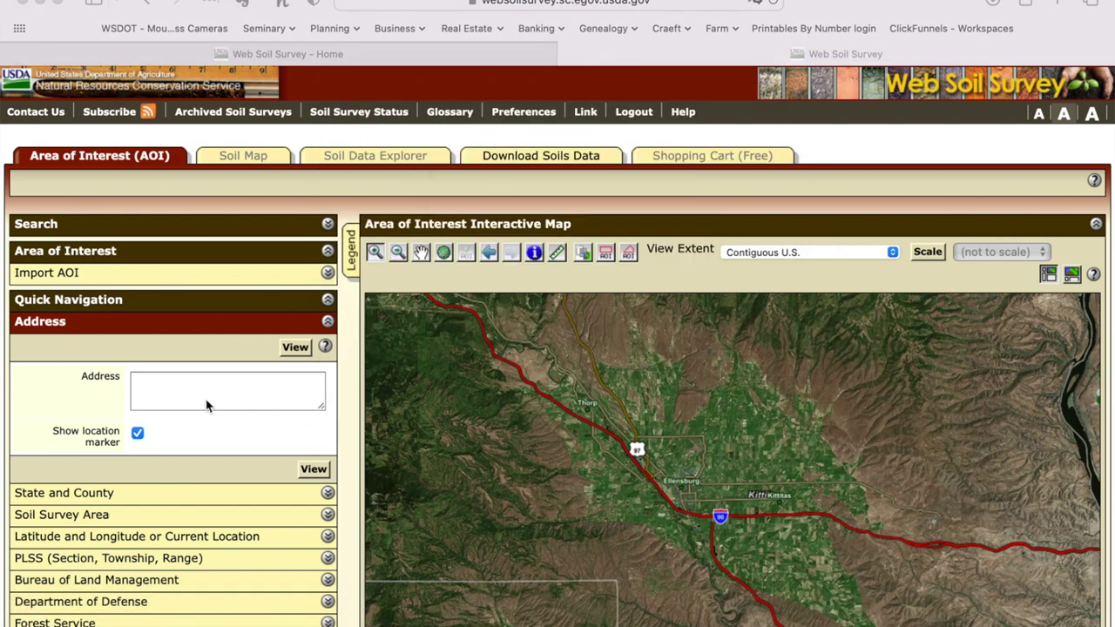
click(169, 380)
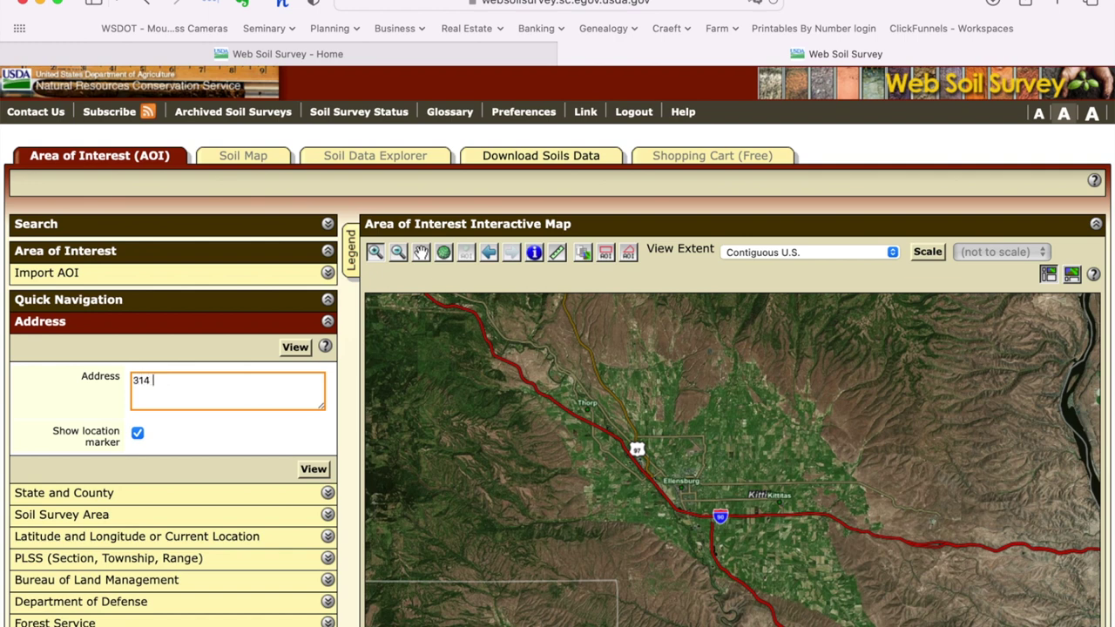
key(Return)
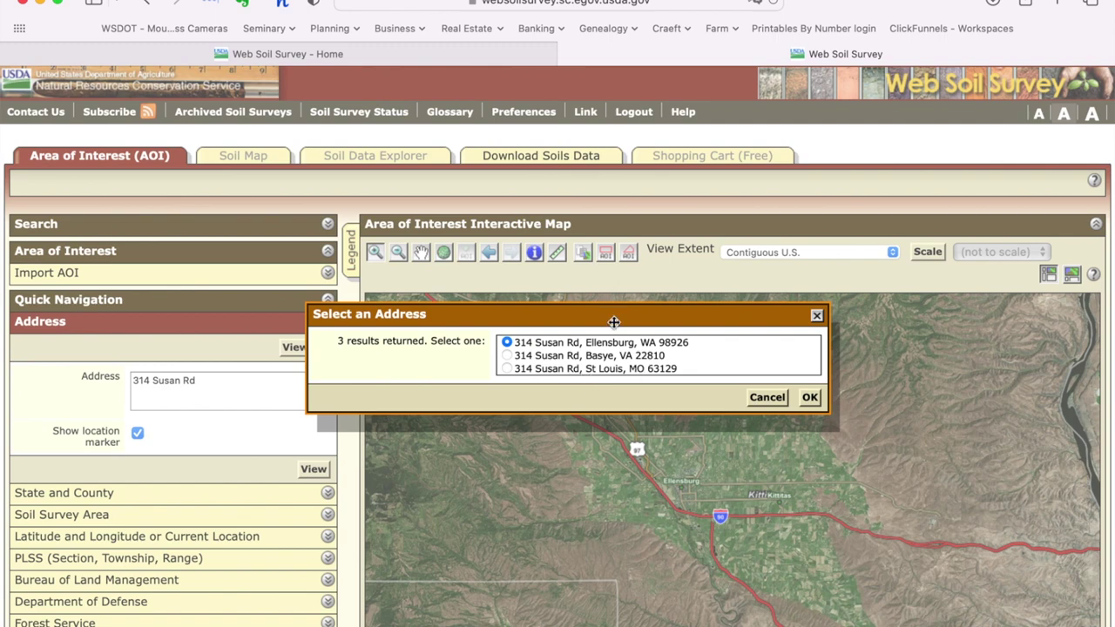
Step: Accept the Ellensburg, WA address match and zoom in closely on the property
click(810, 398)
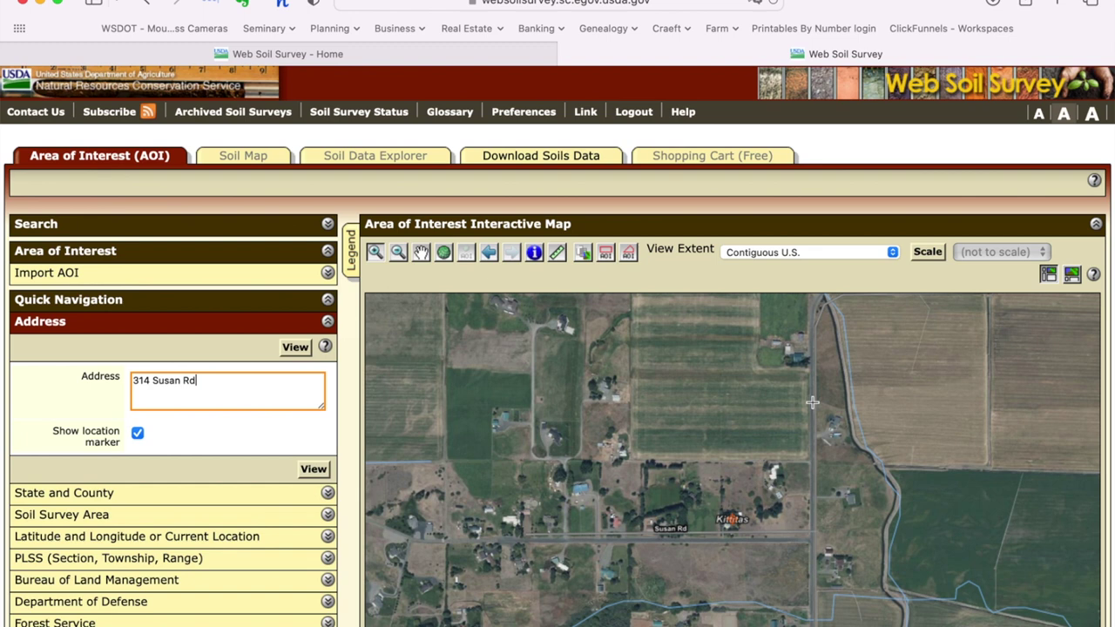
drag(772, 558, 780, 505)
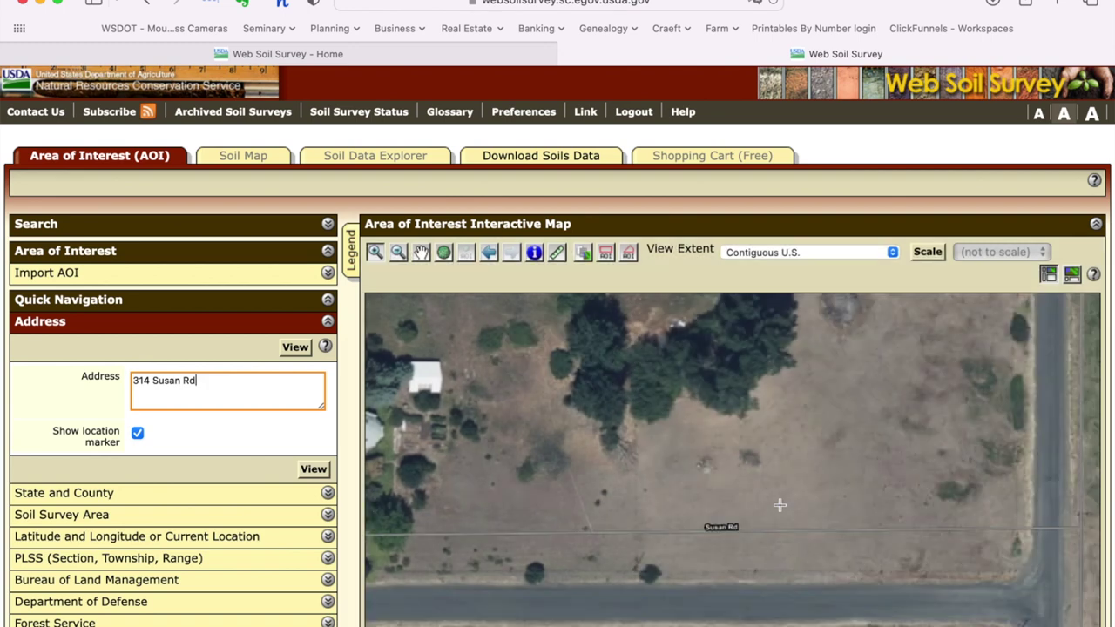
click(397, 252)
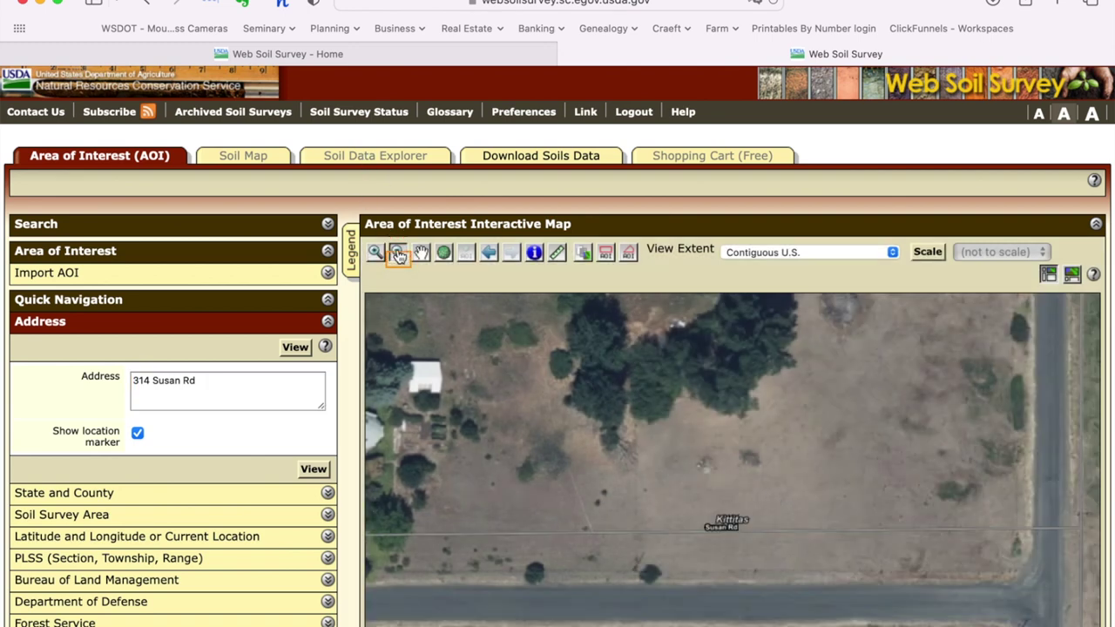
Step: Zoom the map out one step around the searched property
click(568, 376)
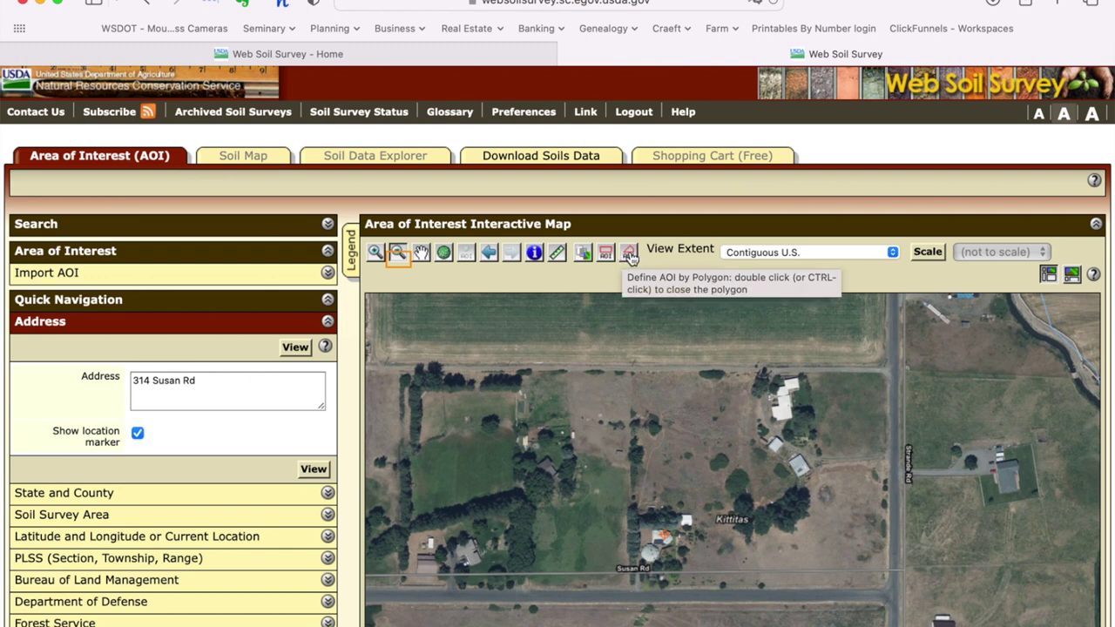
Step: Outline the parcel's four corners as a polygon, creating a 4.15-acre area of interest
click(629, 254)
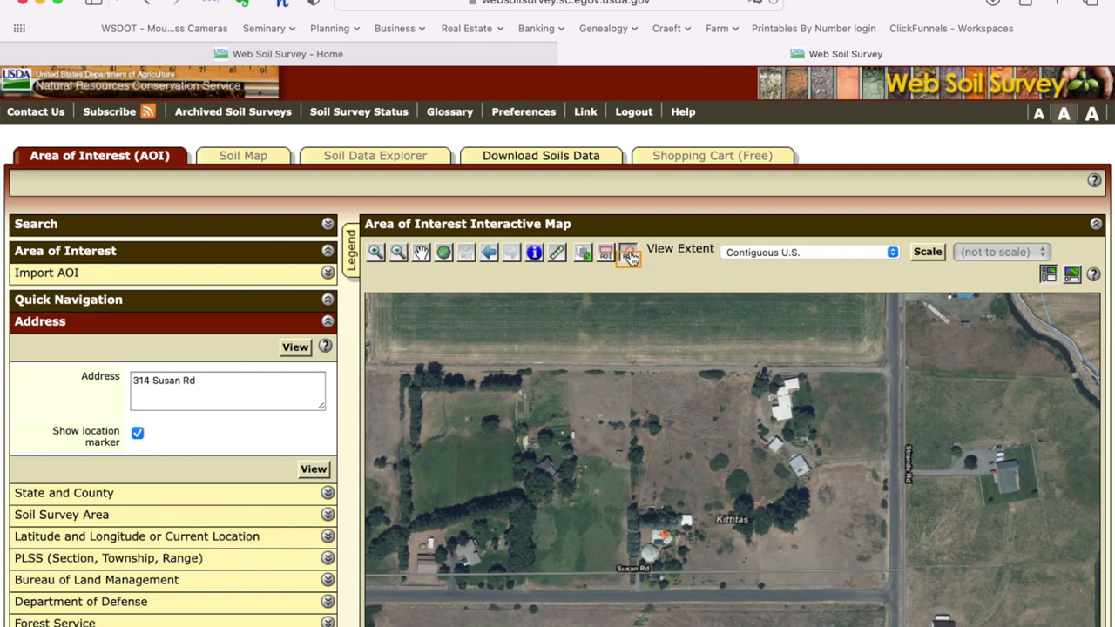
click(633, 373)
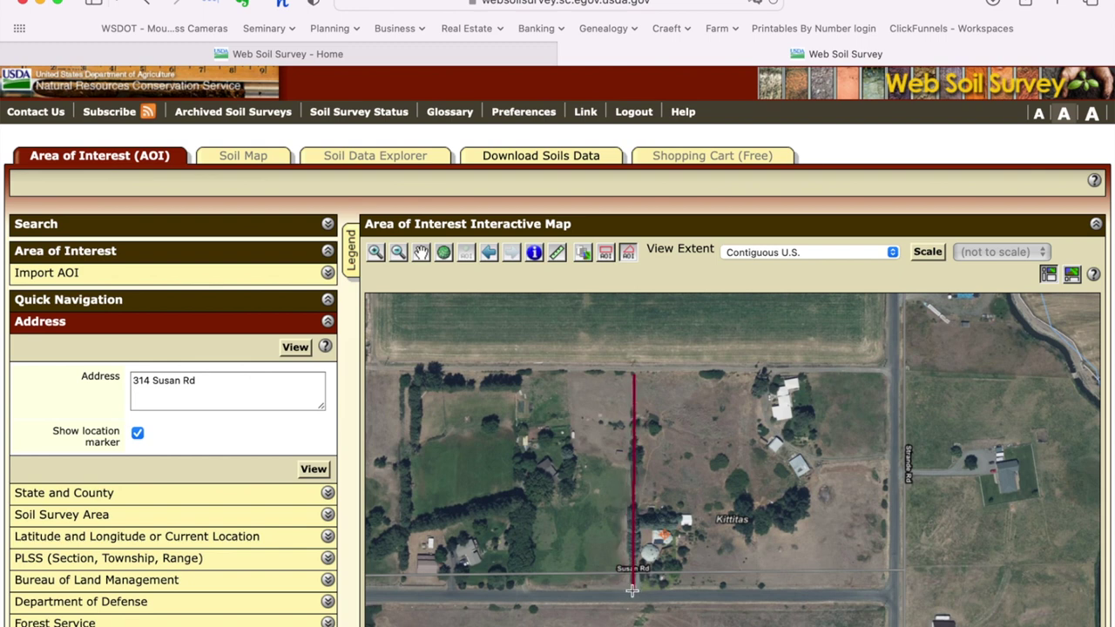
click(633, 590)
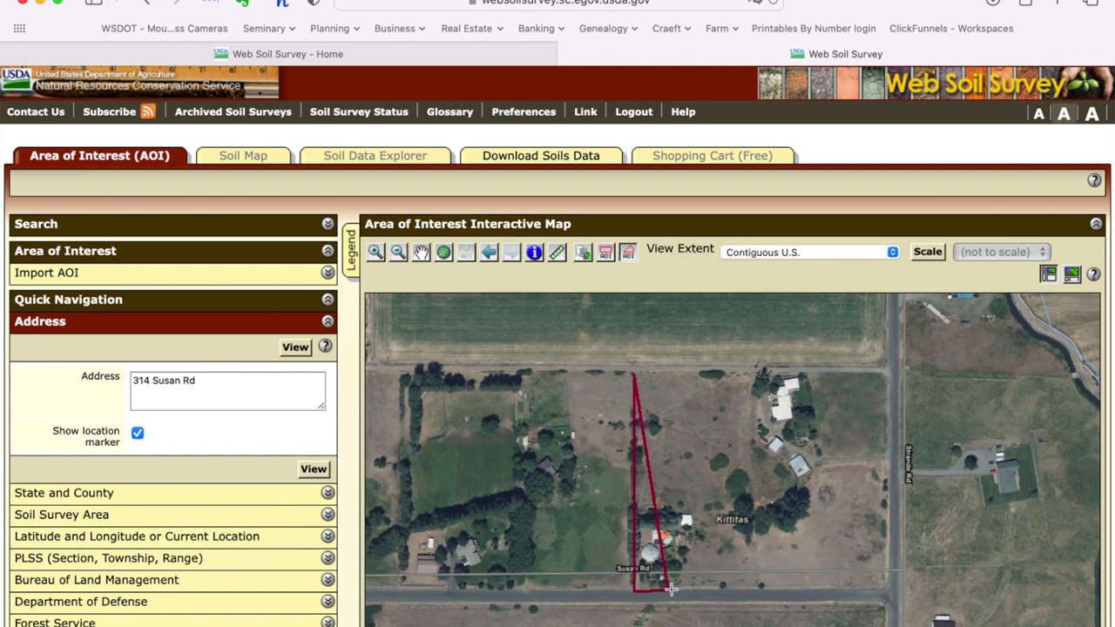
click(760, 590)
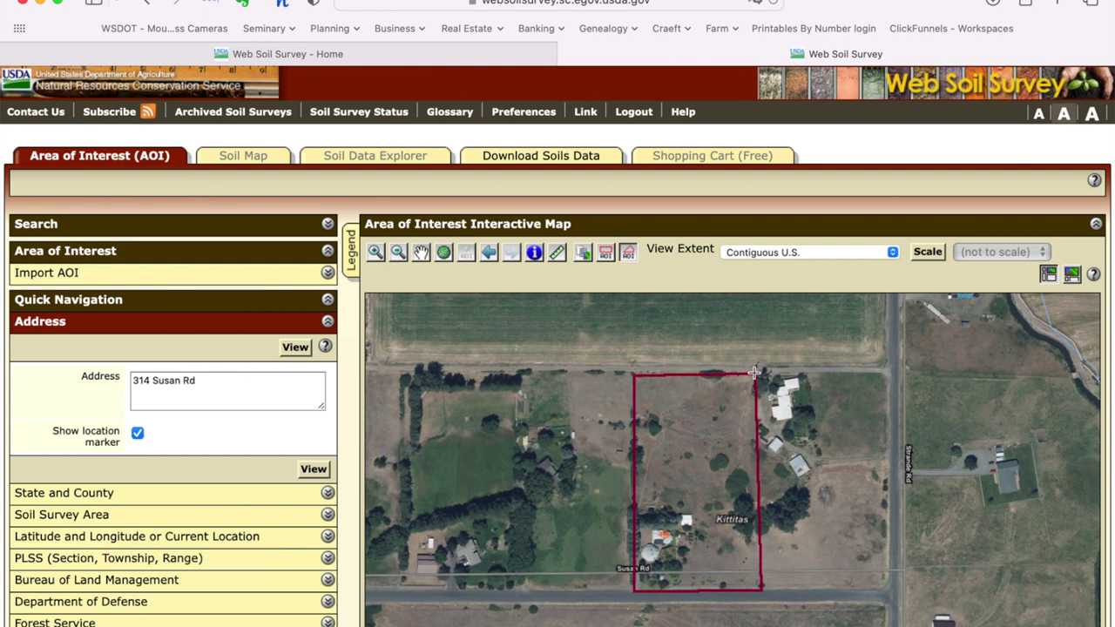
click(754, 373)
double_click(754, 373)
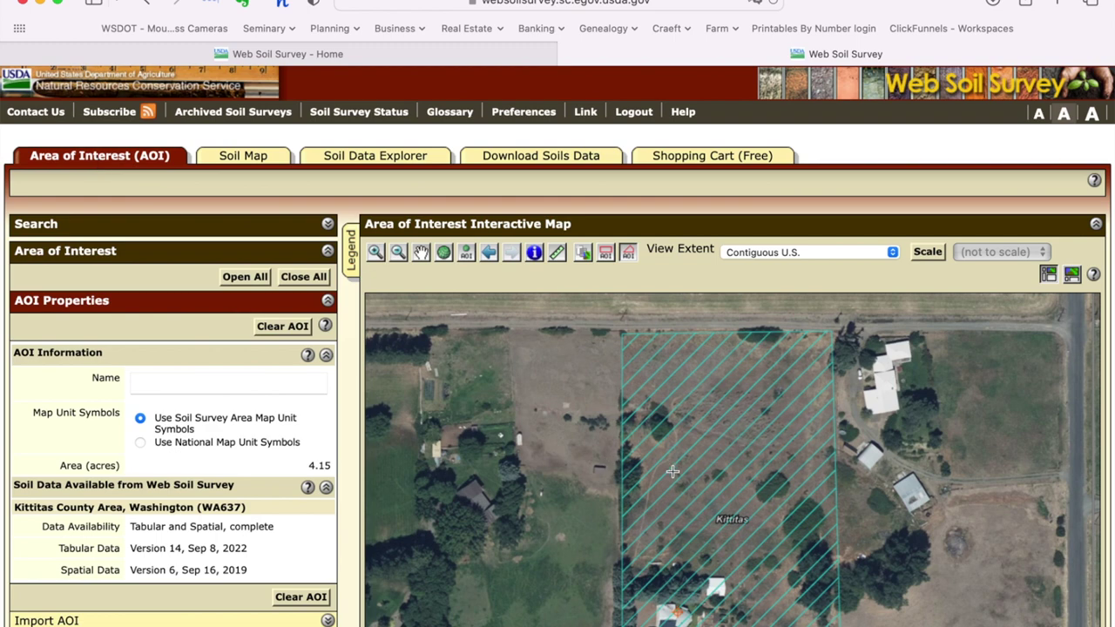
scroll(68, 527, down, 5)
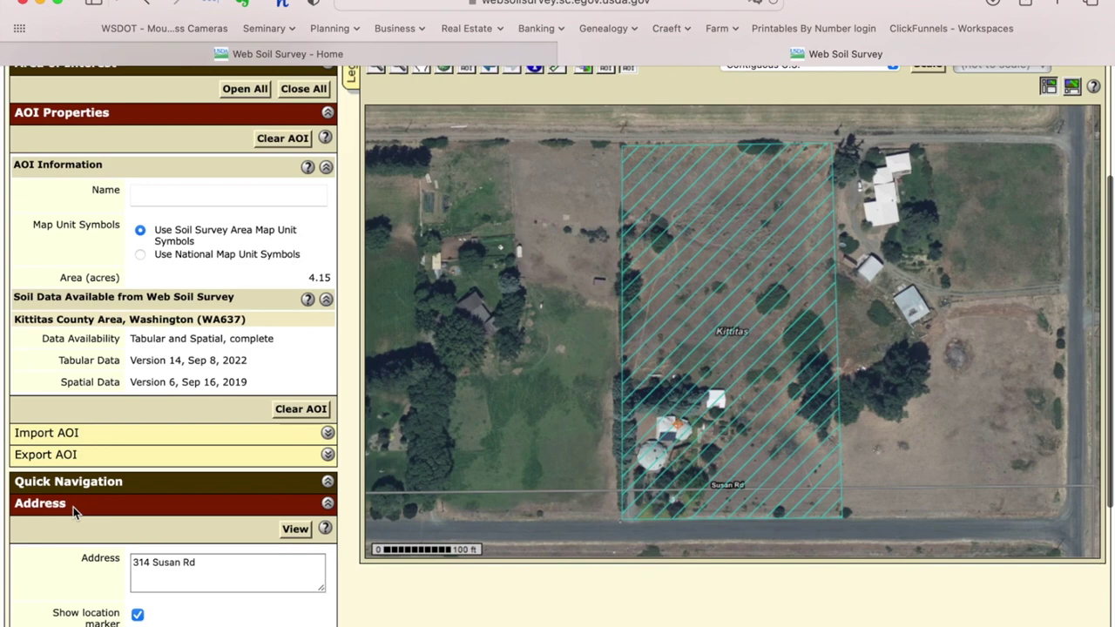
scroll(74, 513, down, 8)
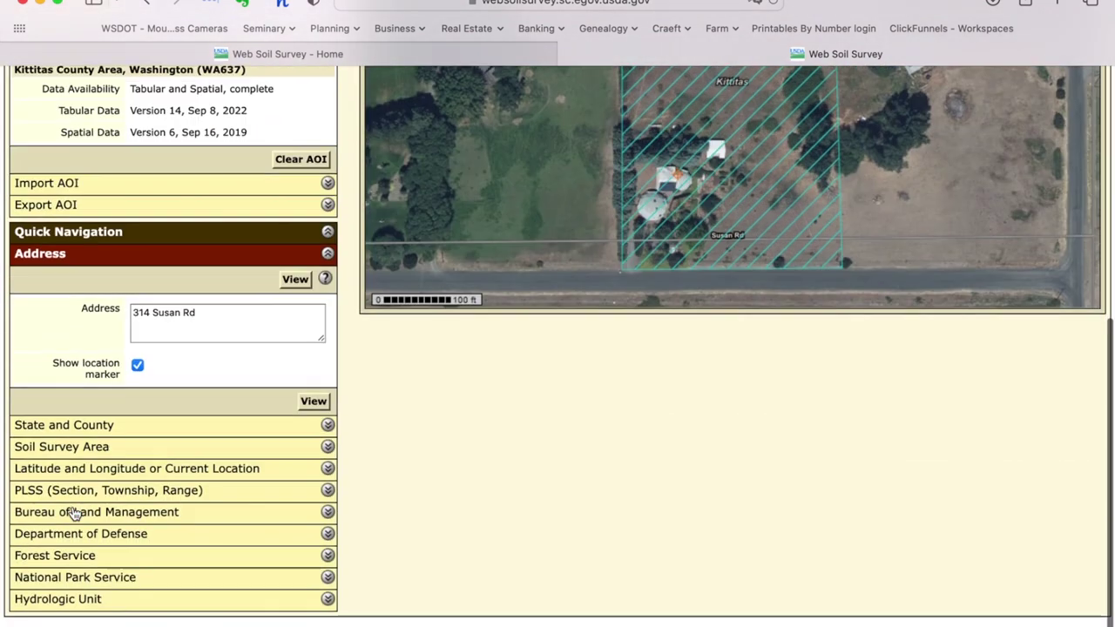
scroll(74, 513, up, 13)
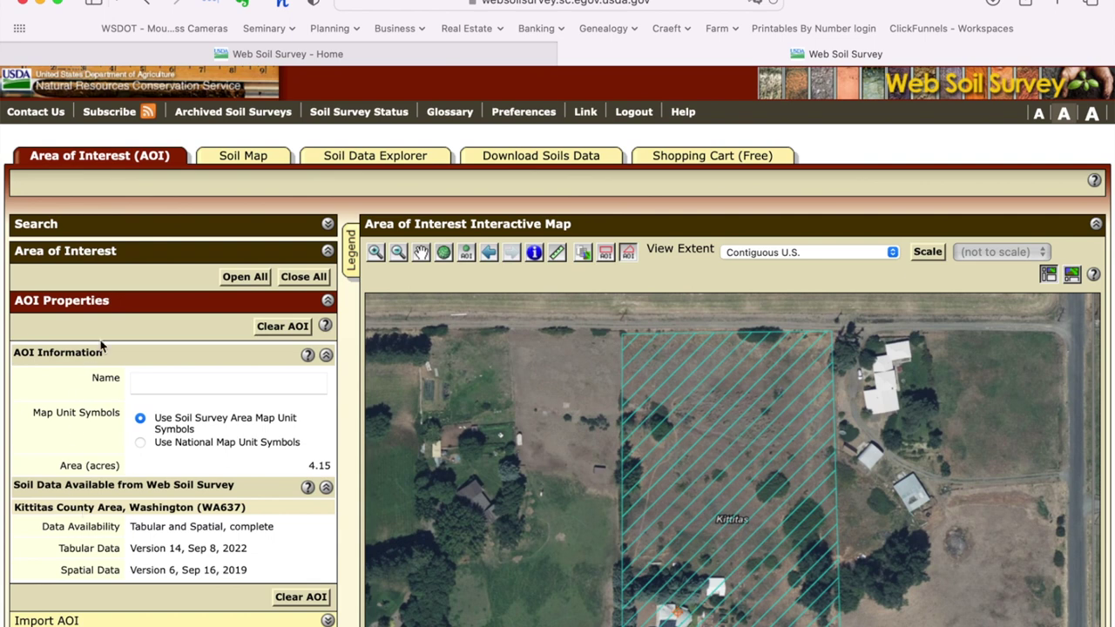
Step: Show the Soil Map and review its legend: unit 800 Brysill gravelly ashy loam, 100%
click(260, 159)
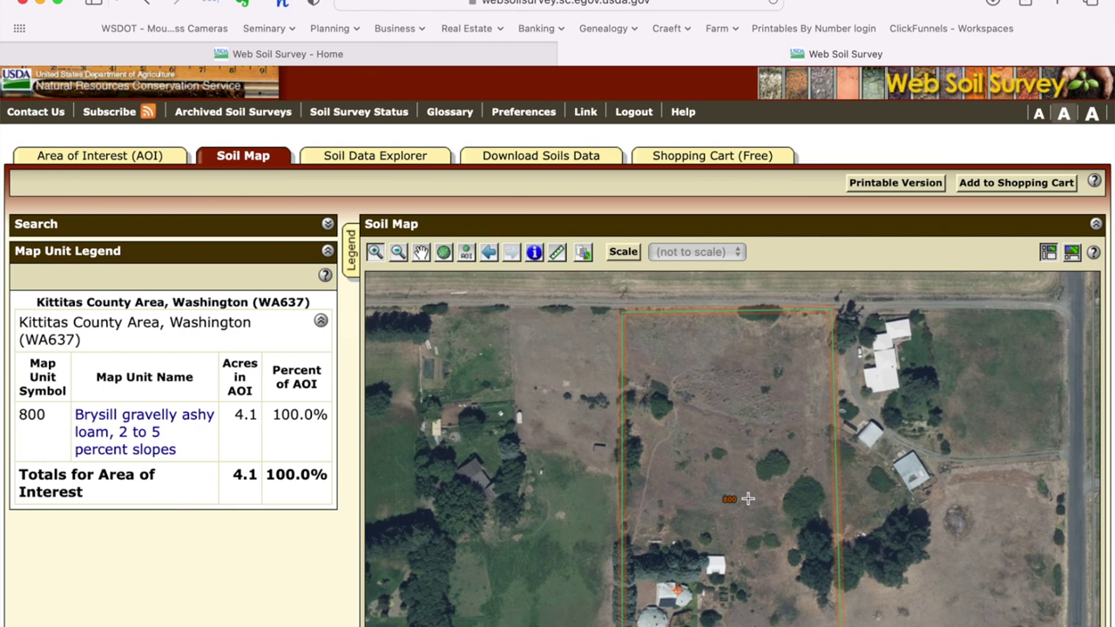
scroll(747, 498, down, 3)
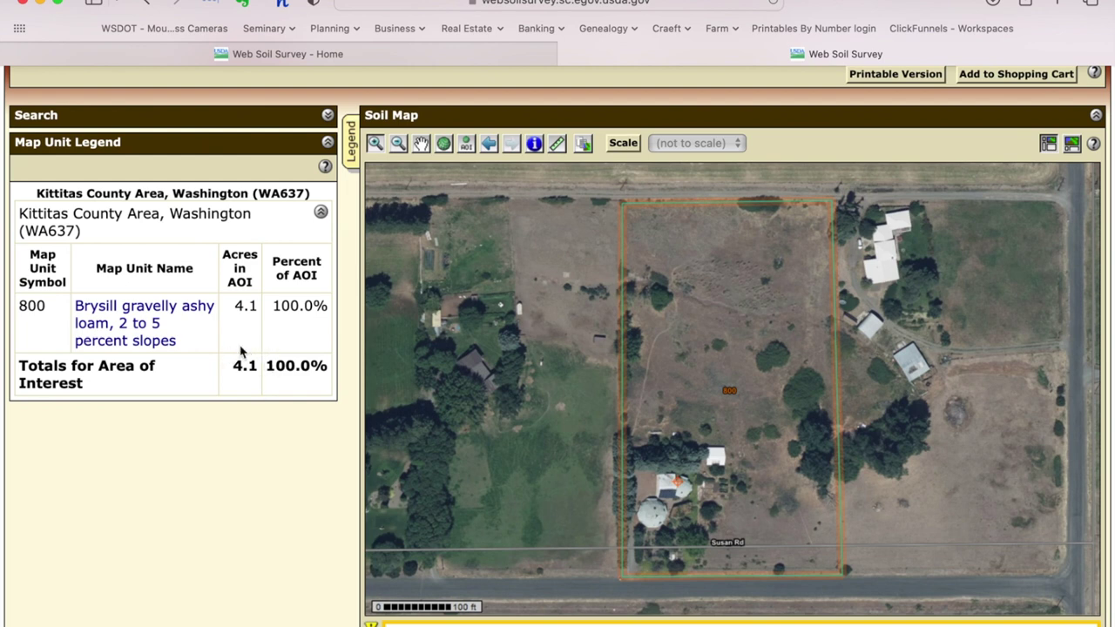
scroll(669, 276, up, 3)
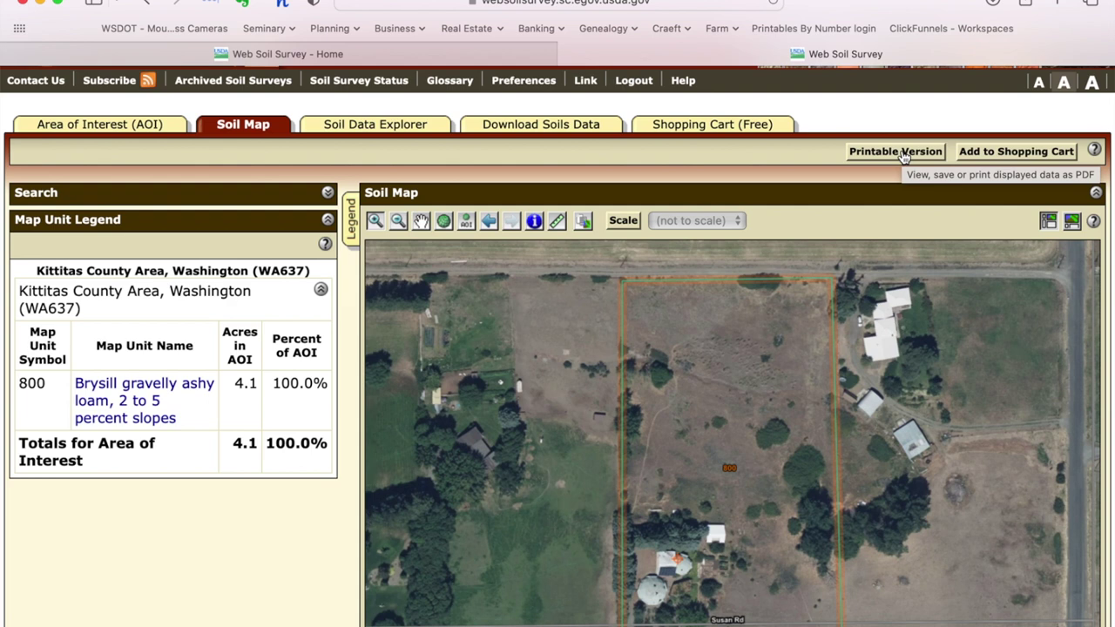
Step: Request a printable soil map subtitled 'Ellensburg property' and dismiss the pop-up blocker alert
click(903, 152)
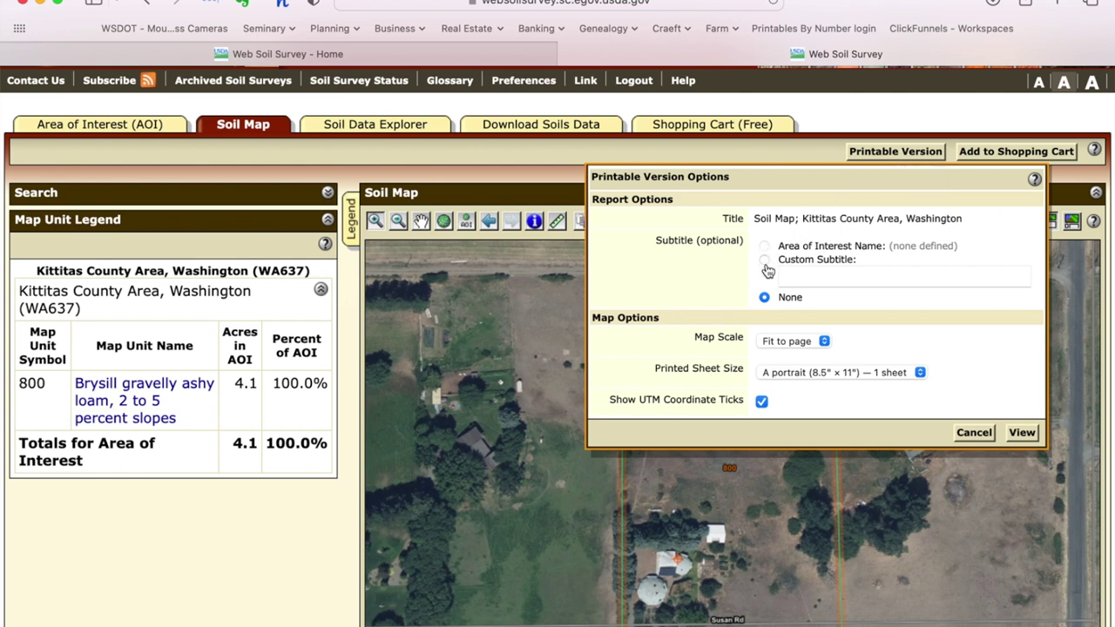
click(798, 277)
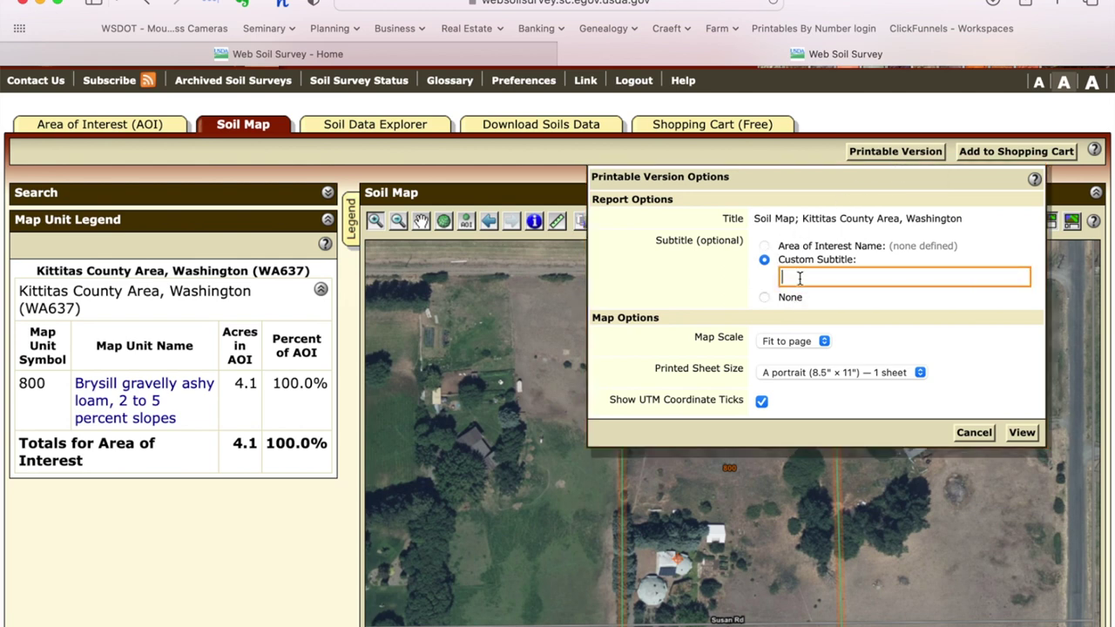
text(Ellensburg property)
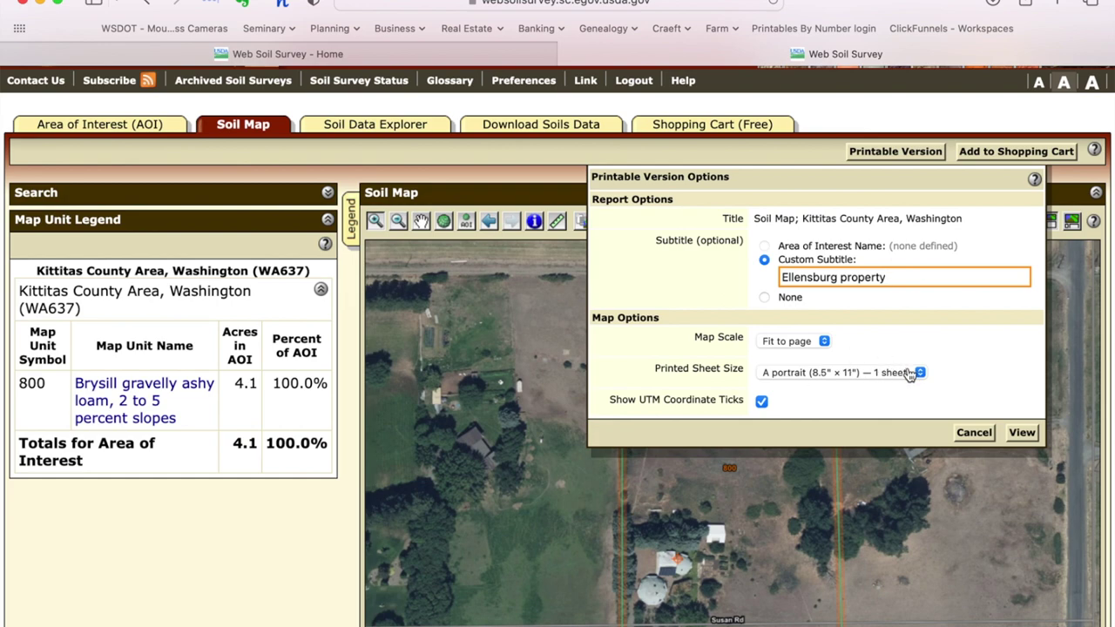
click(1022, 432)
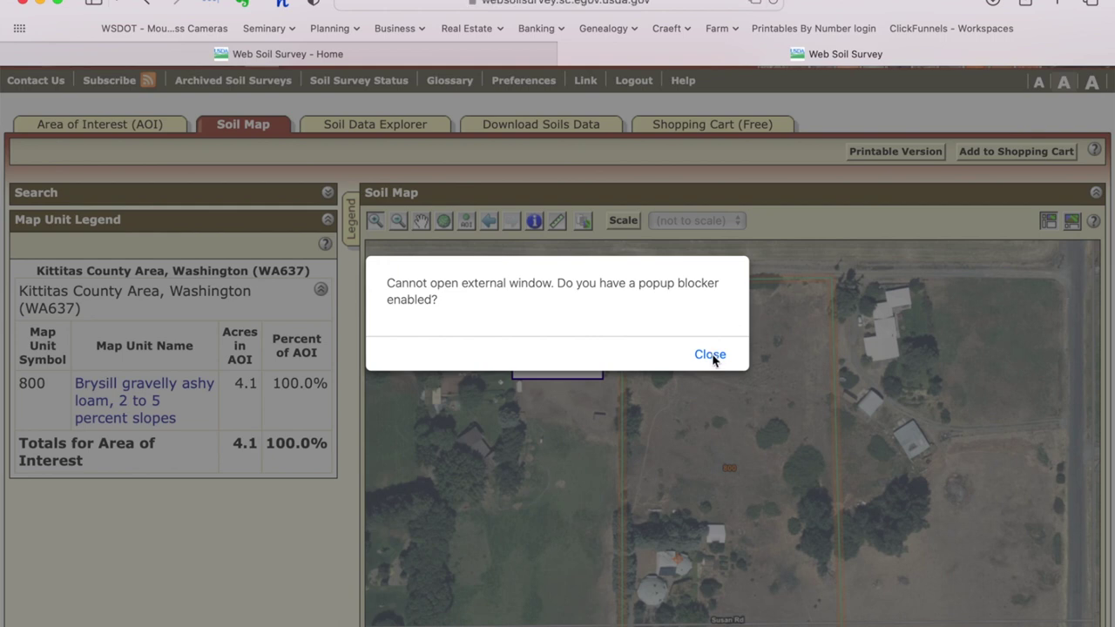
click(710, 355)
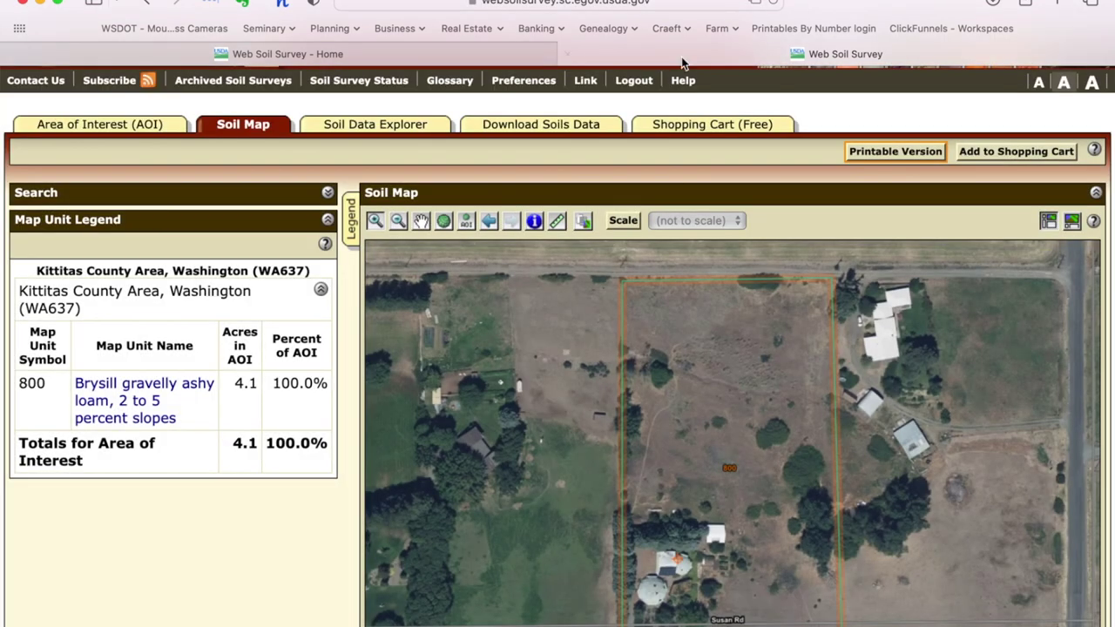
Step: Allow the blocked Soil Map PDF to open and scroll through its map and legend pages
click(754, 6)
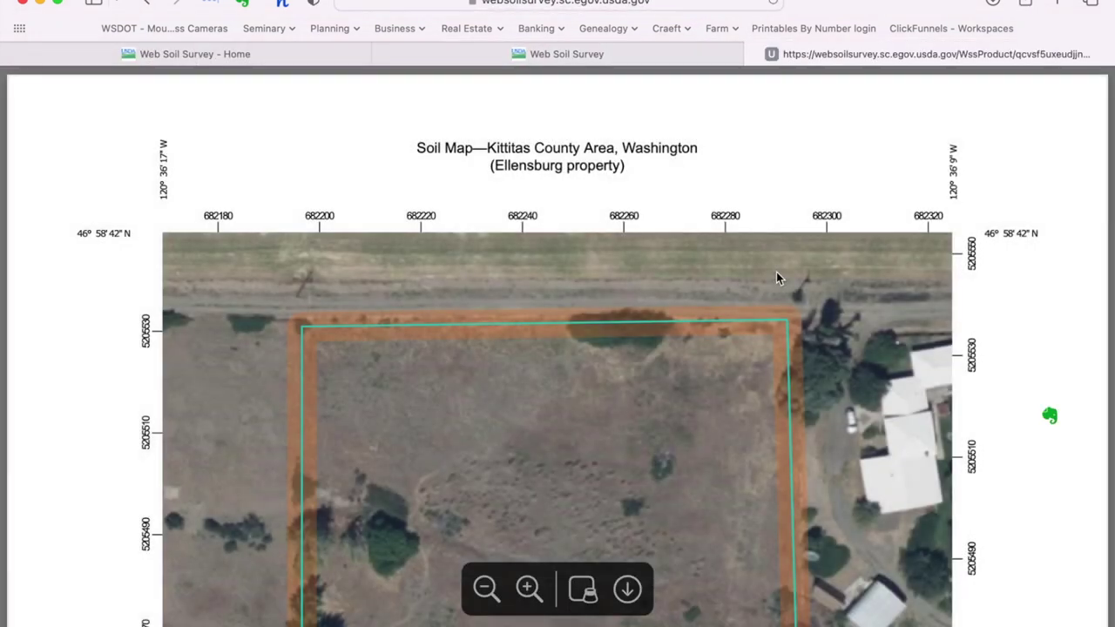
scroll(720, 352, down, 5)
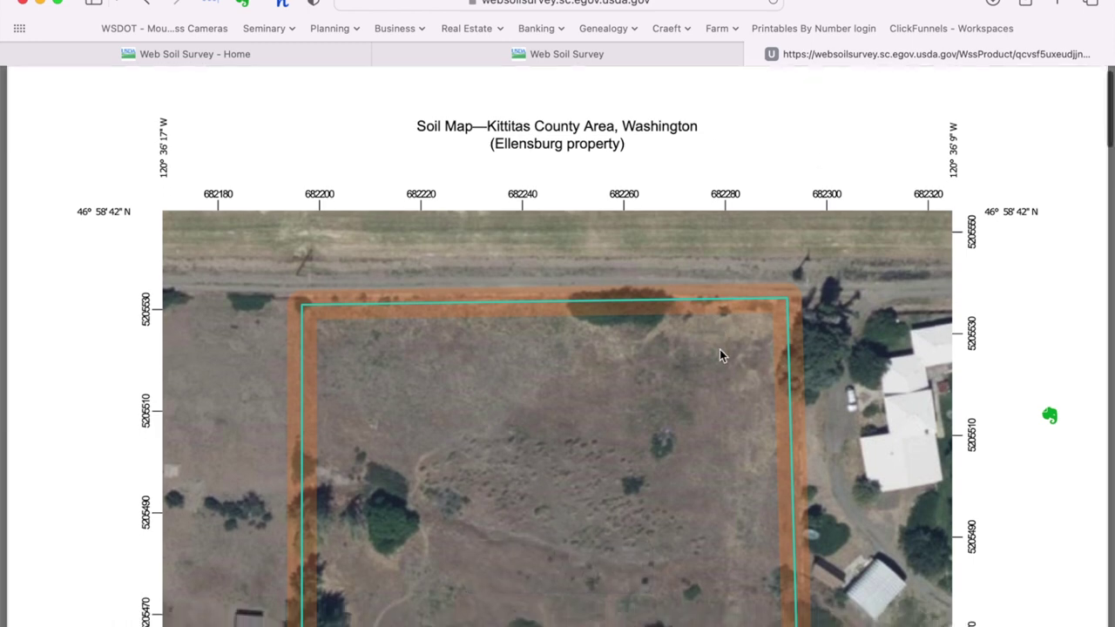
scroll(720, 352, down, 10)
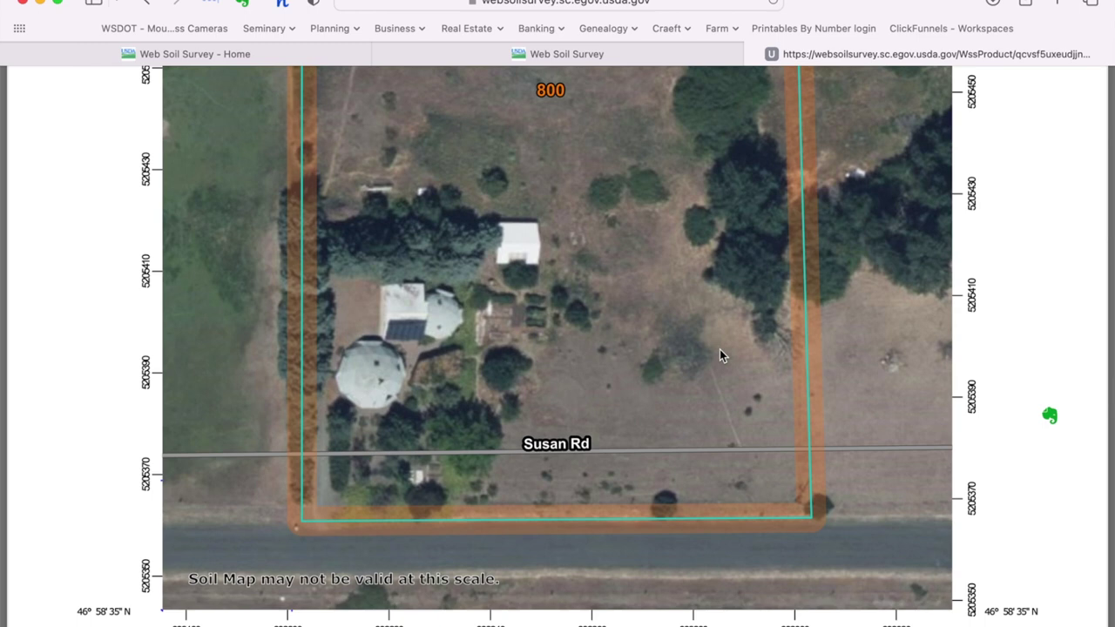
scroll(719, 353, down, 9)
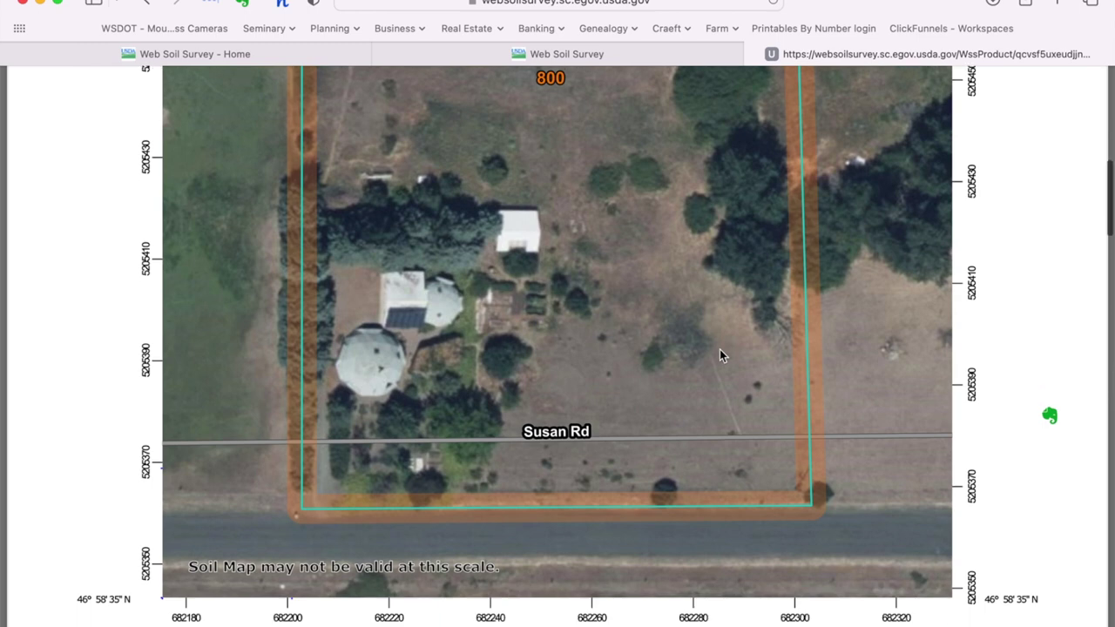
scroll(721, 353, down, 1)
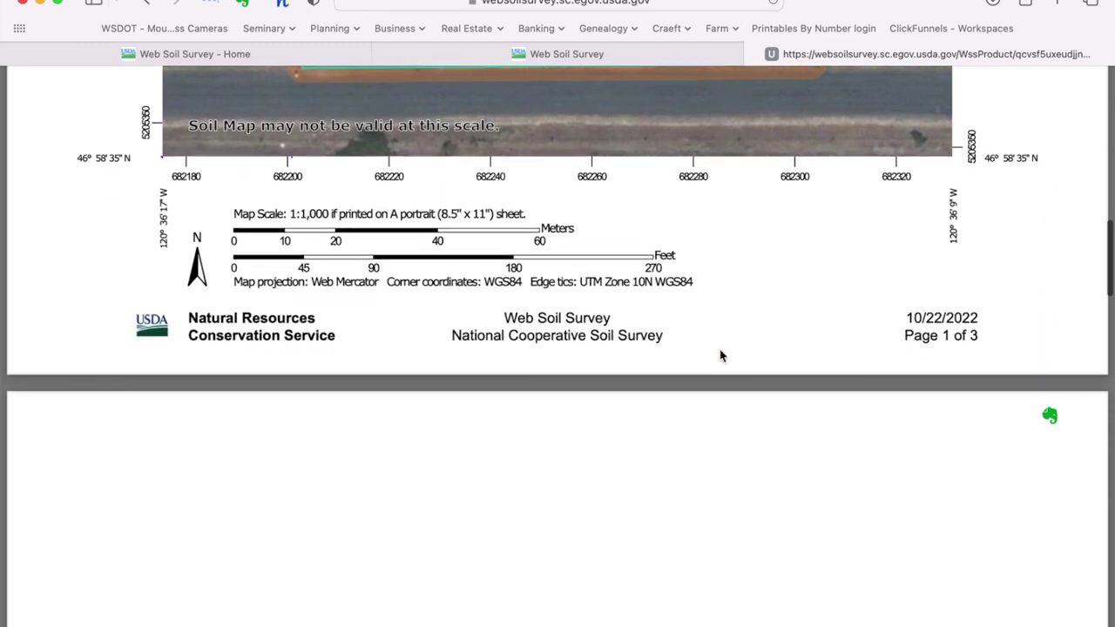
scroll(778, 326, down, 14)
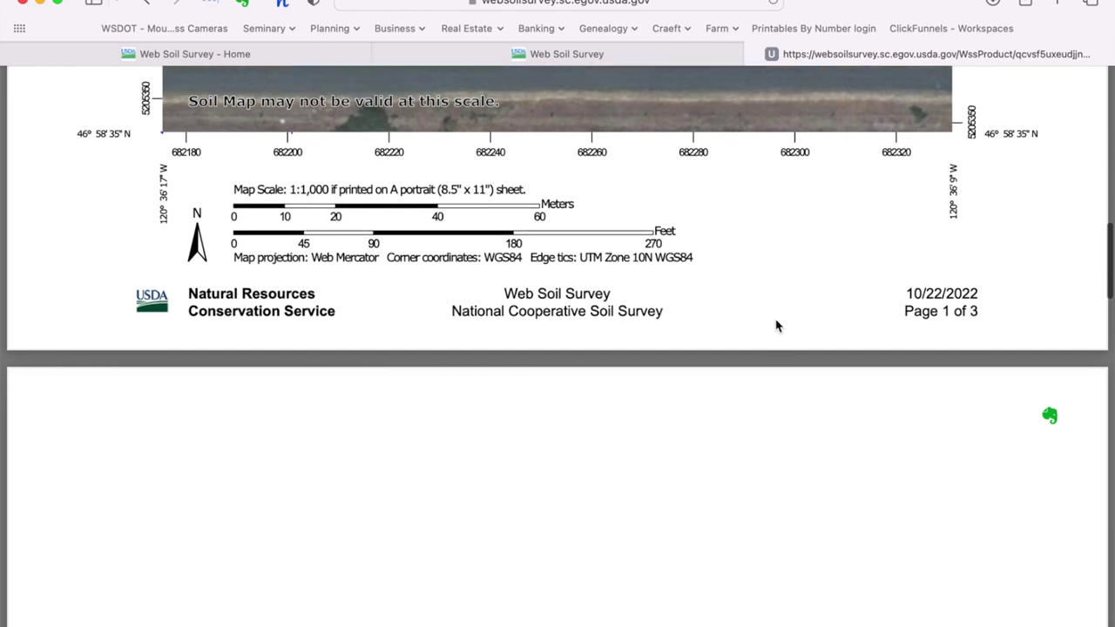
scroll(778, 326, down, 5)
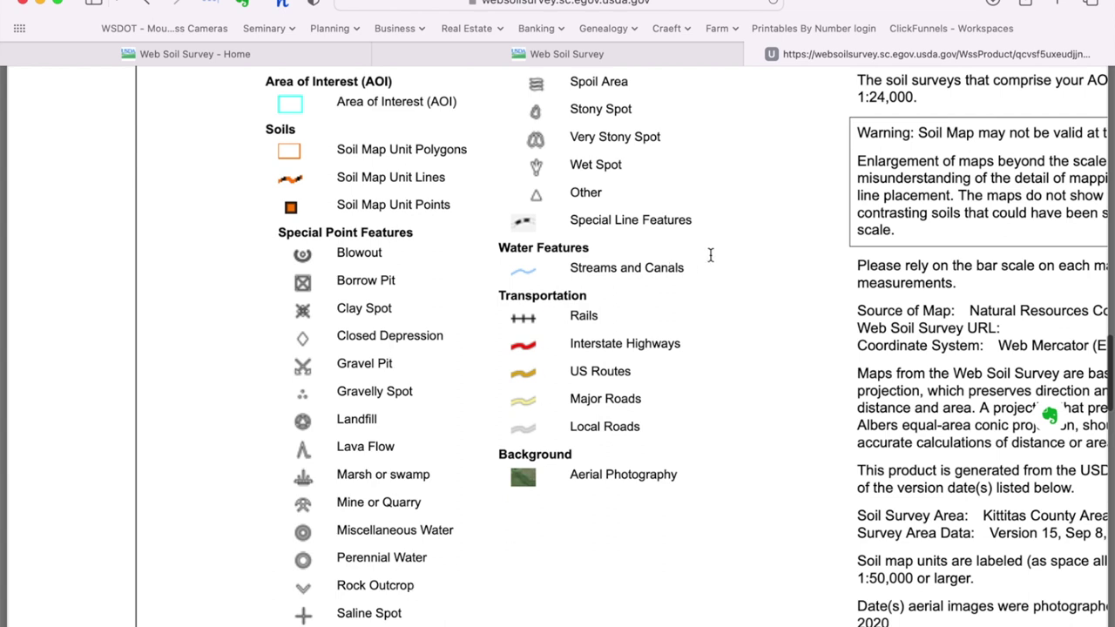
scroll(709, 253, up, 2)
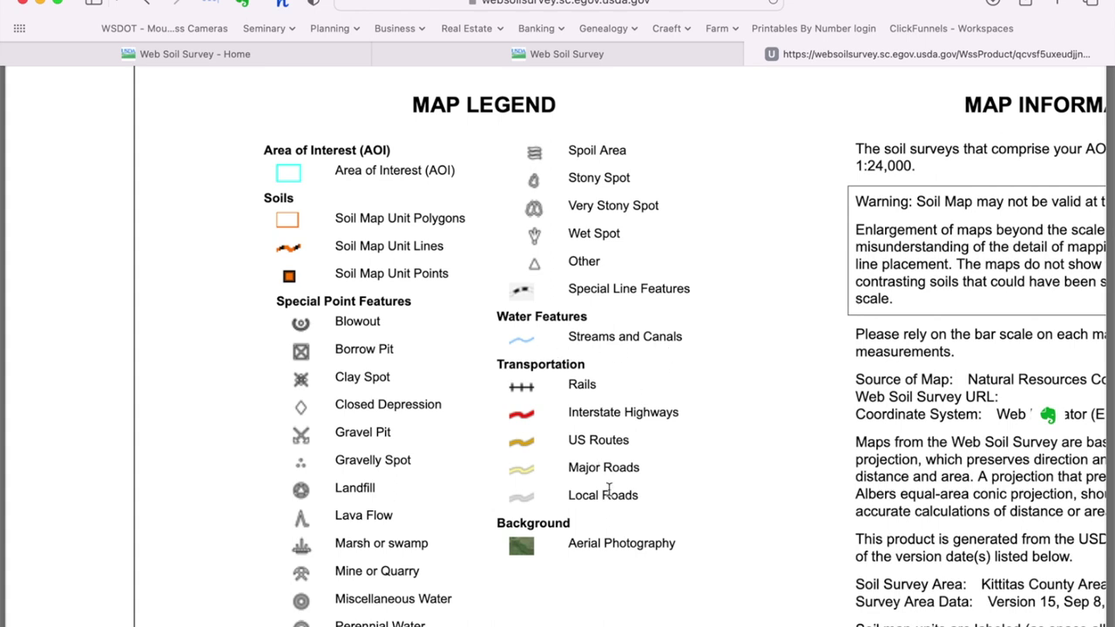
scroll(687, 473, right, 1)
scroll(687, 473, left, 1)
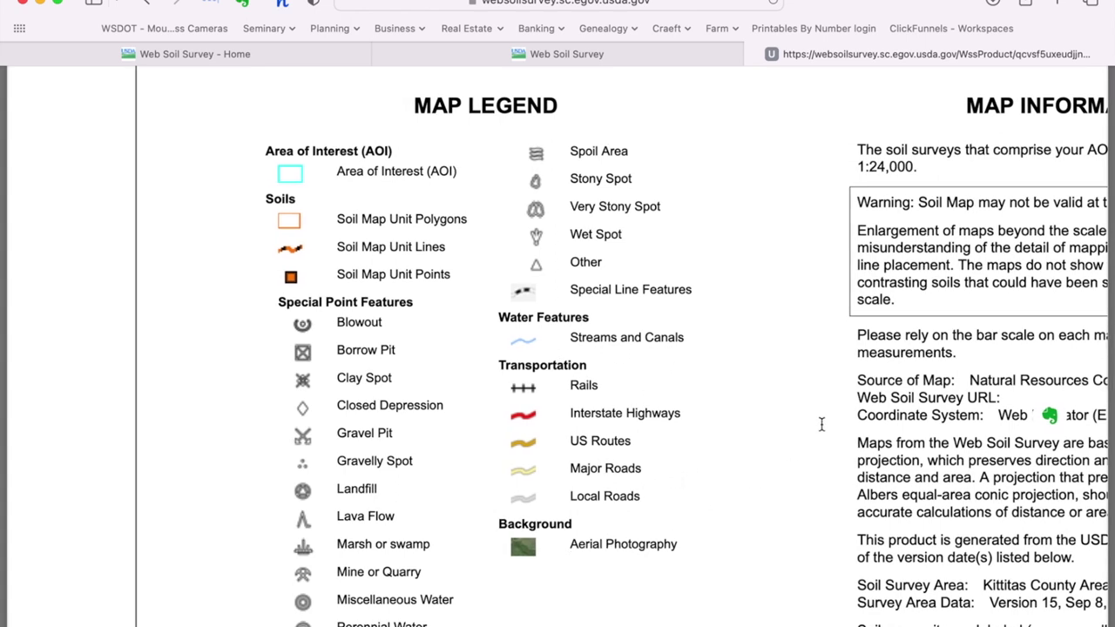
scroll(821, 424, down, 1)
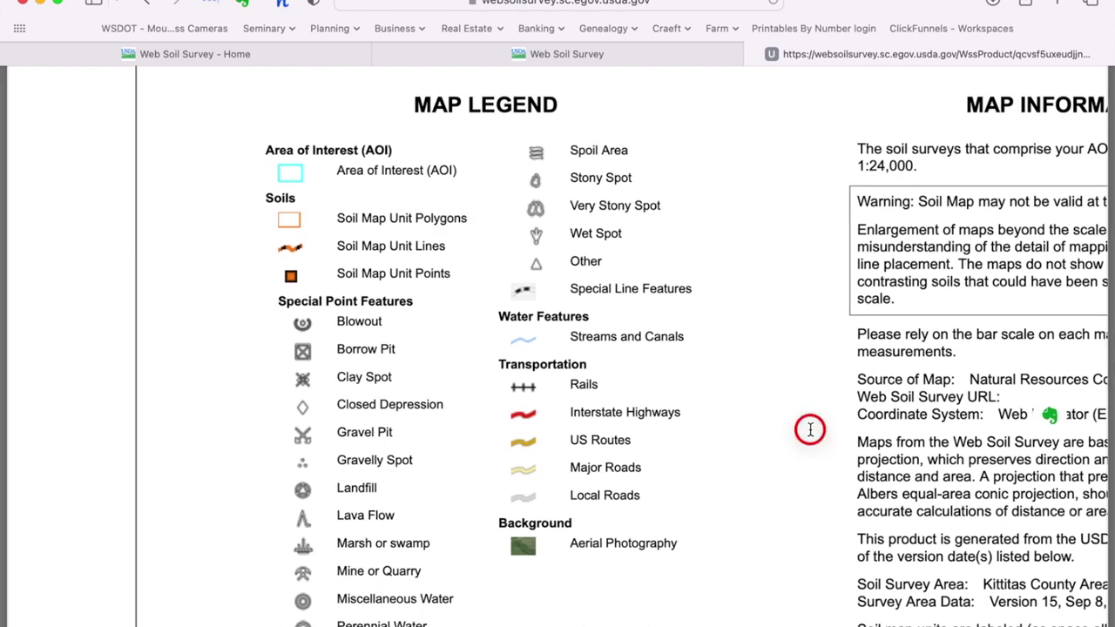
scroll(645, 449, right, 2)
scroll(645, 449, left, 2)
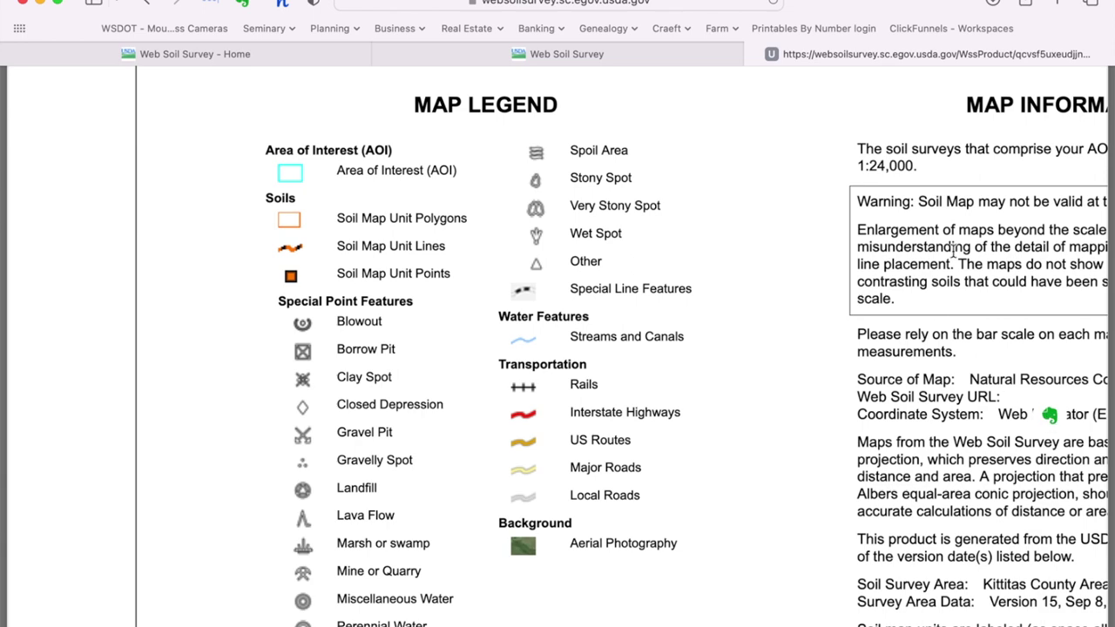
scroll(906, 493, down, 1)
scroll(905, 493, down, 10)
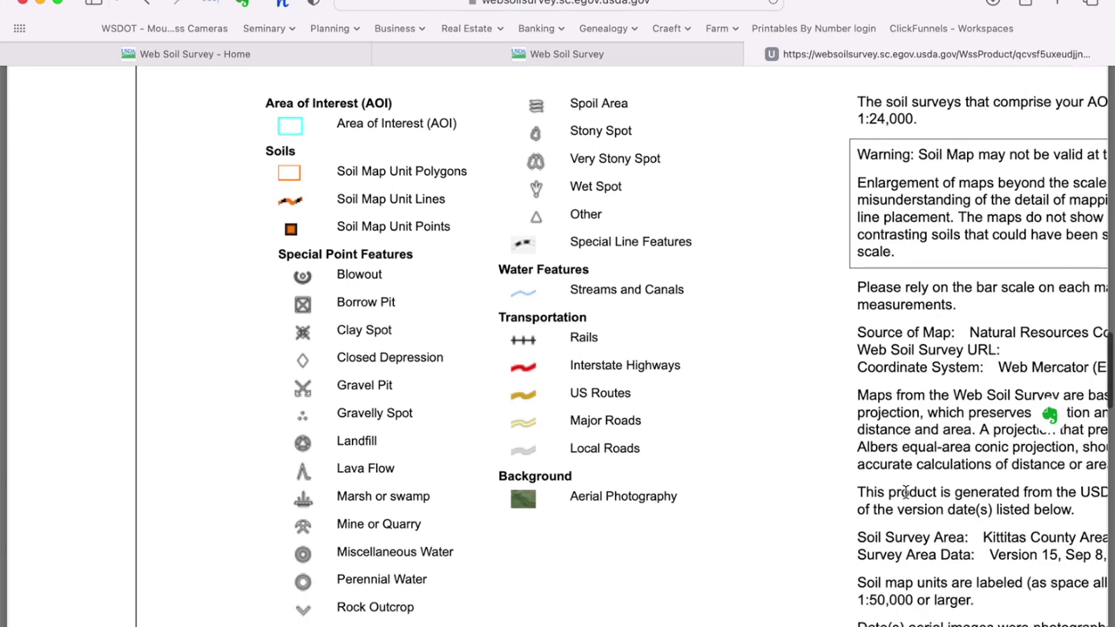
scroll(905, 493, down, 8)
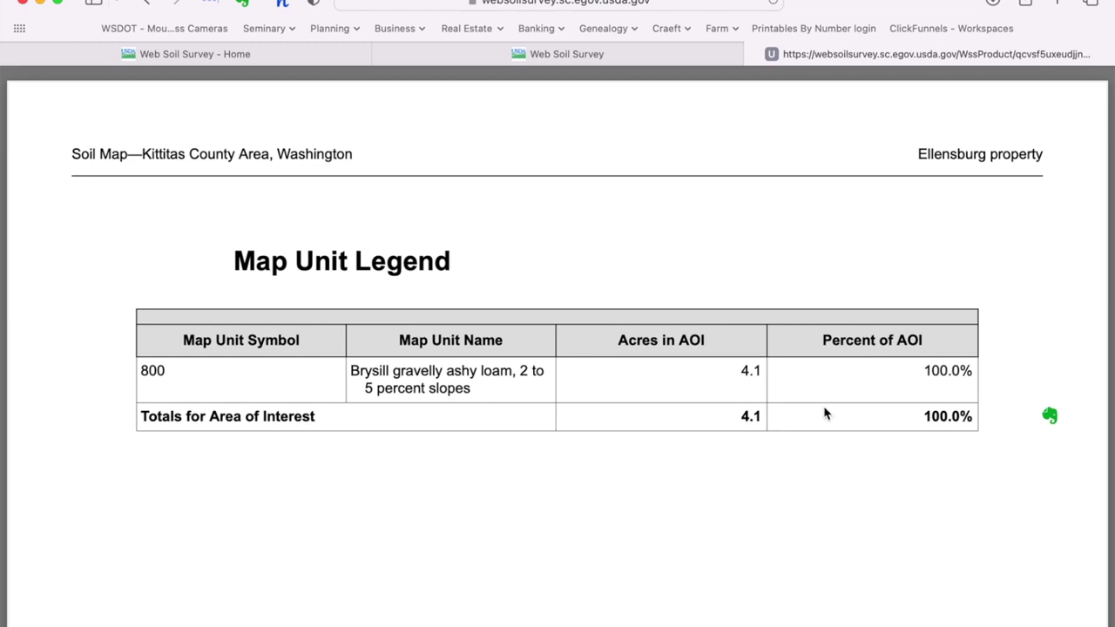
Step: Scroll back to the PDF's title and close the Soil Map report tab
scroll(824, 414, up, 2)
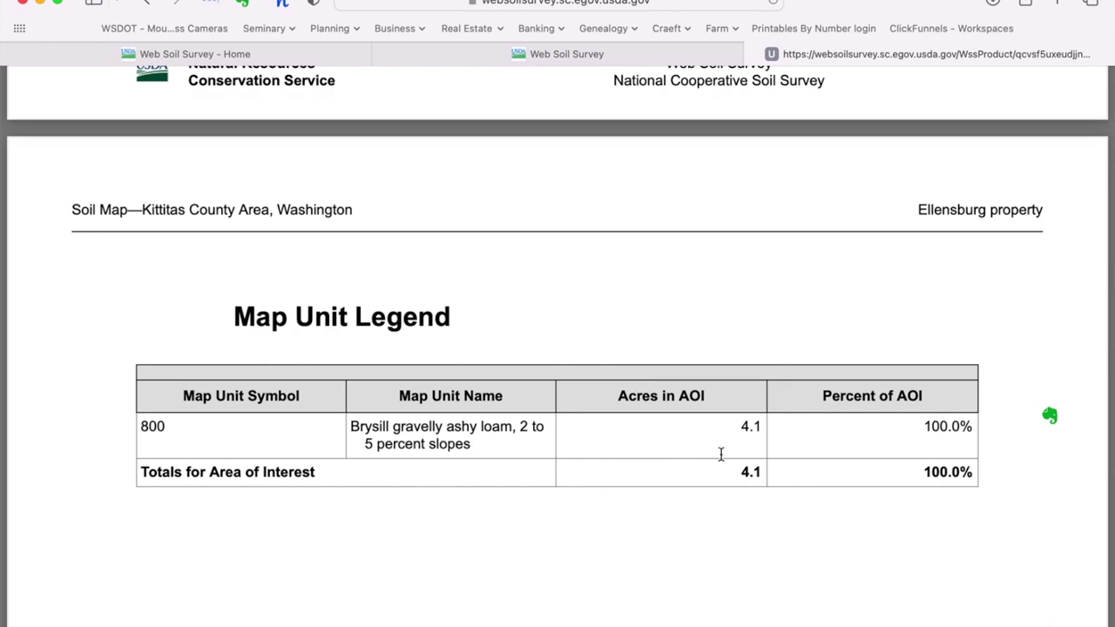
scroll(720, 453, up, 10)
scroll(720, 454, up, 15)
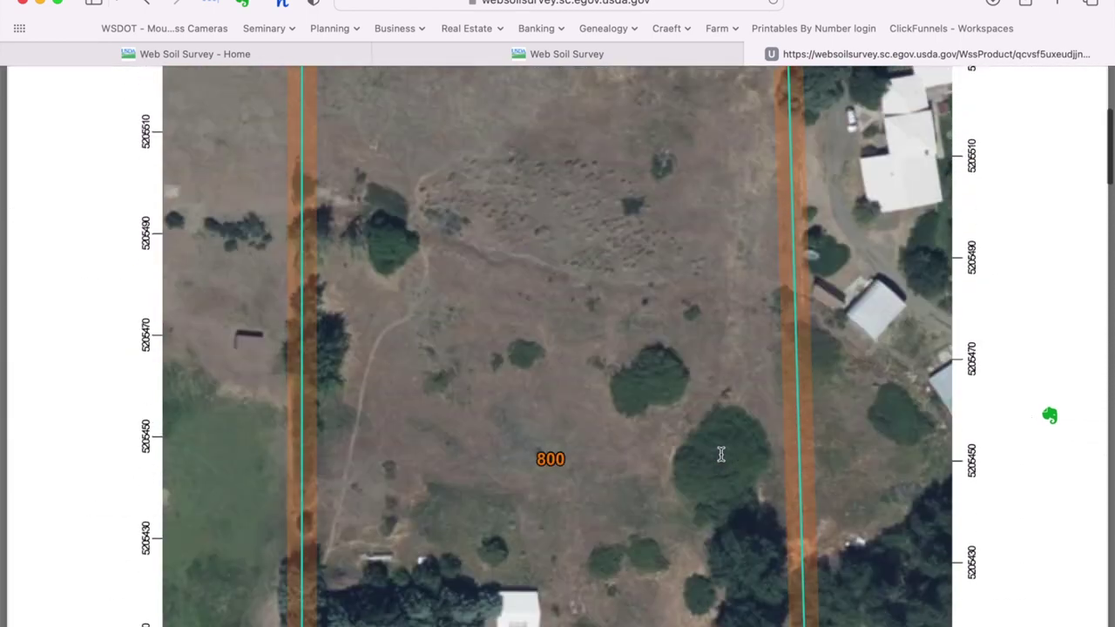
scroll(720, 454, up, 4)
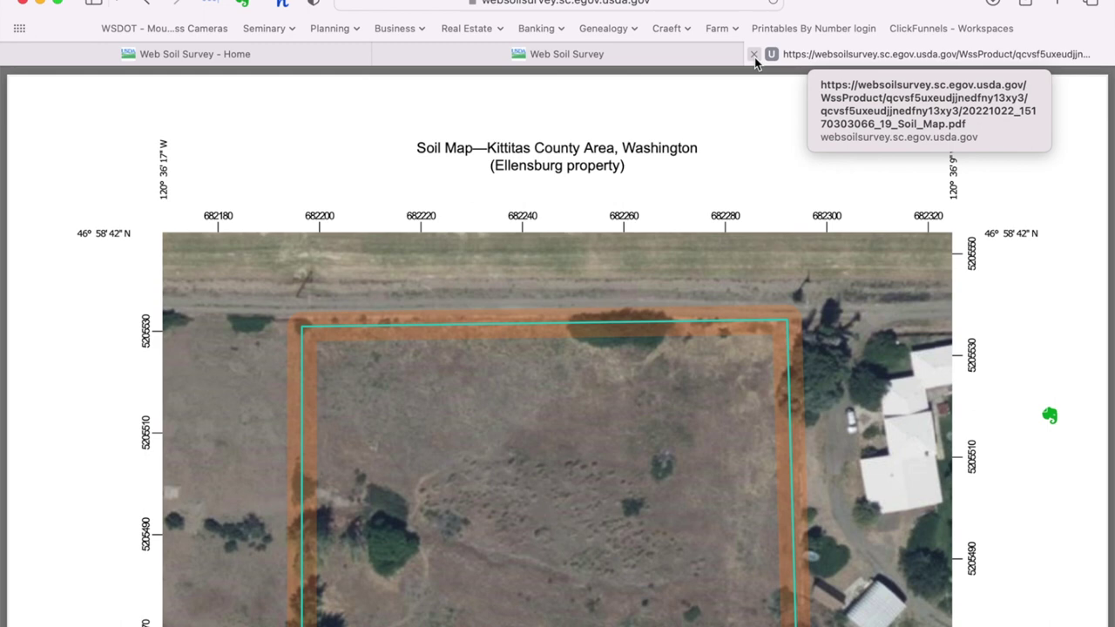
click(753, 55)
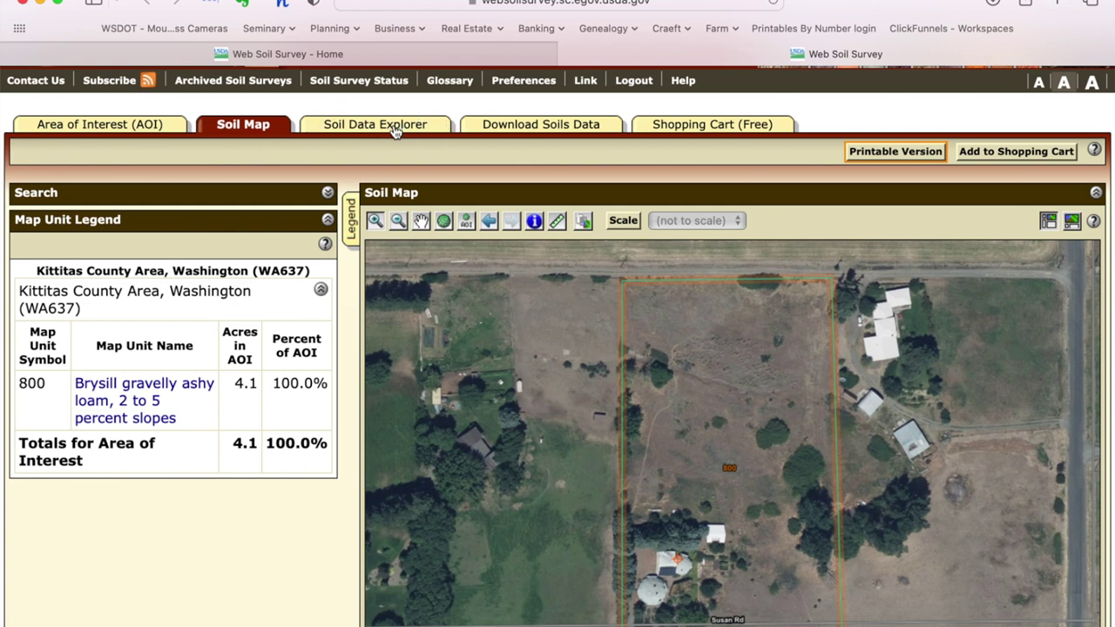
Step: Open the Soil Data Explorer to list the Suitabilities and Limitations rating categories
click(396, 127)
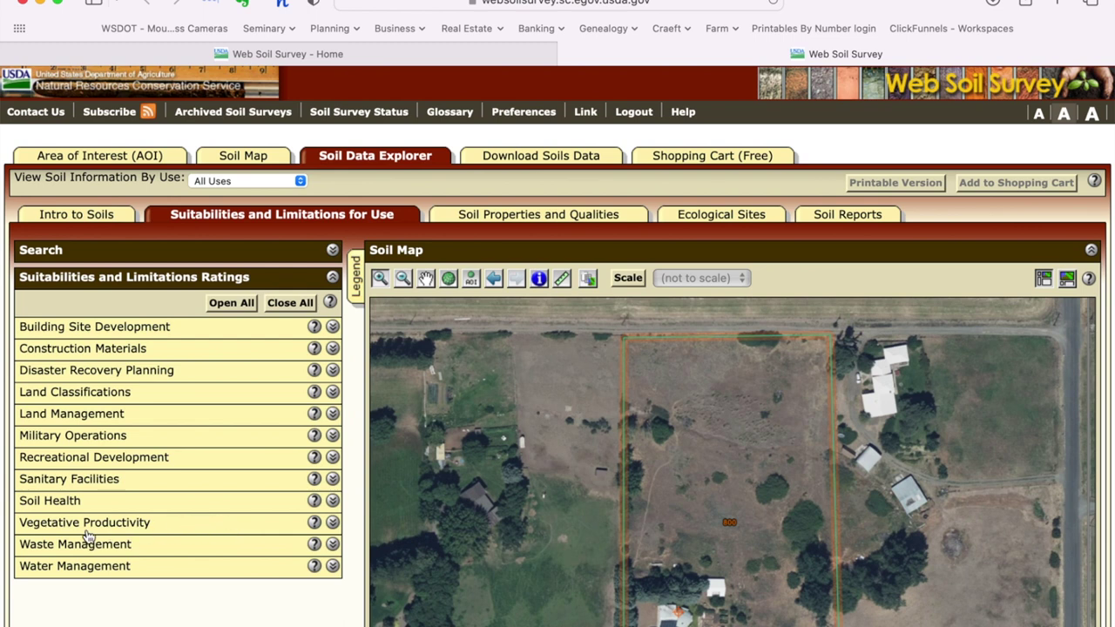
click(332, 522)
scroll(333, 525, down, 5)
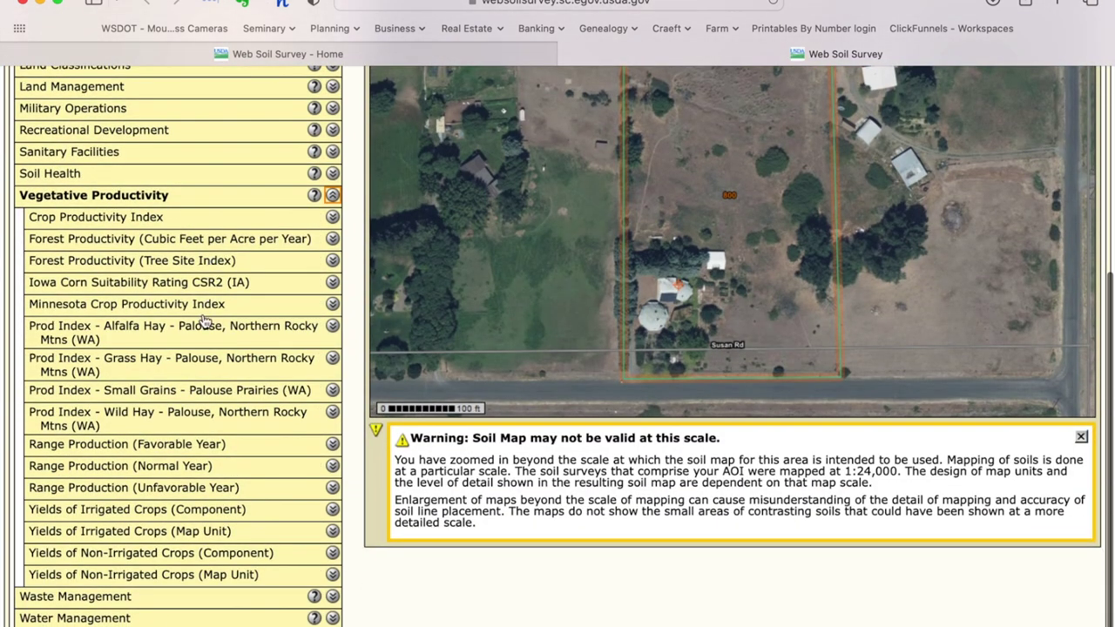
scroll(203, 321, up, 1)
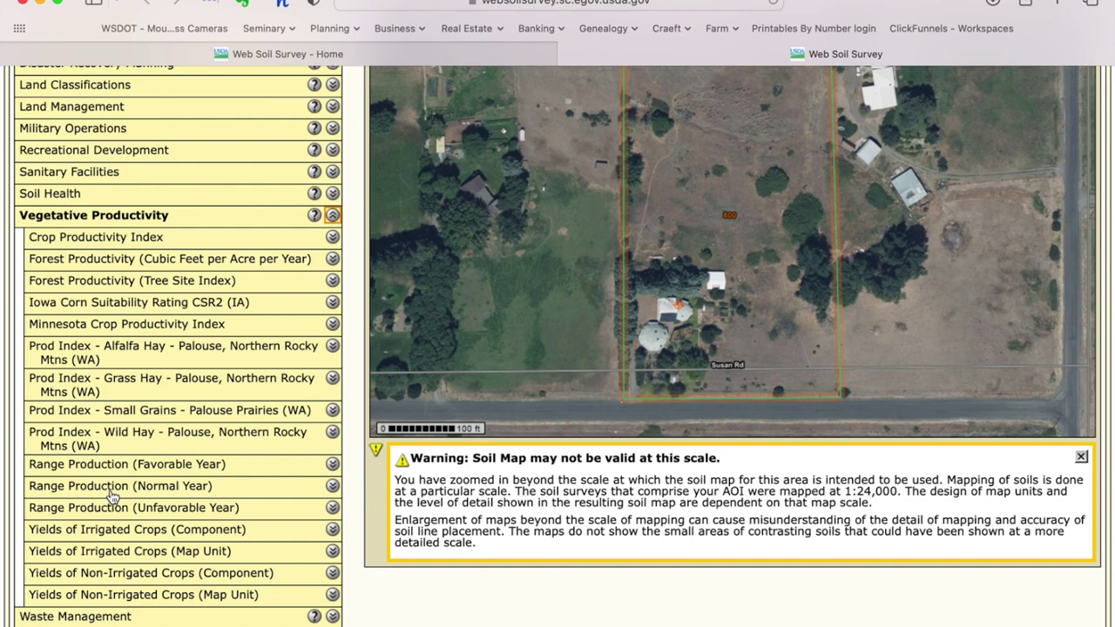
Step: Map the Range Production (Normal Year) rating for the AOI
click(333, 486)
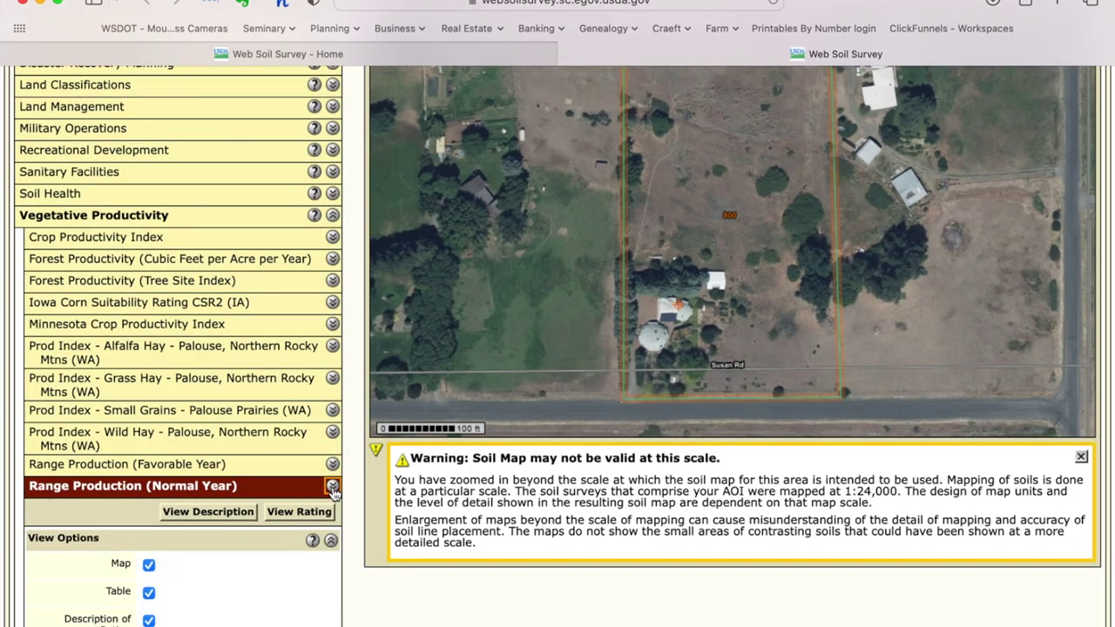
scroll(262, 470, down, 5)
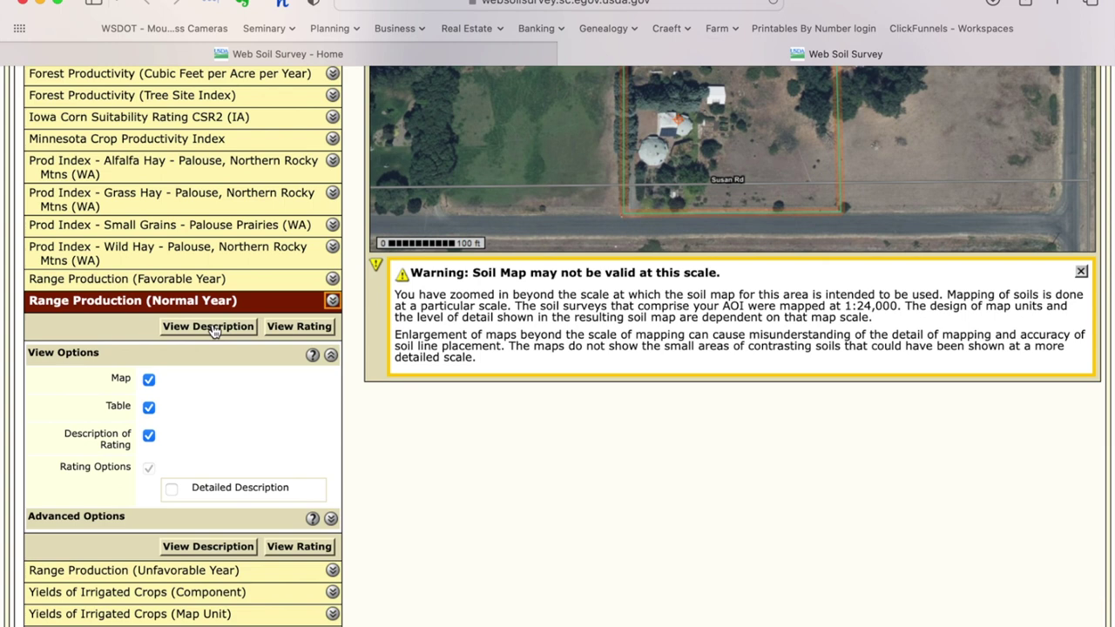
click(307, 328)
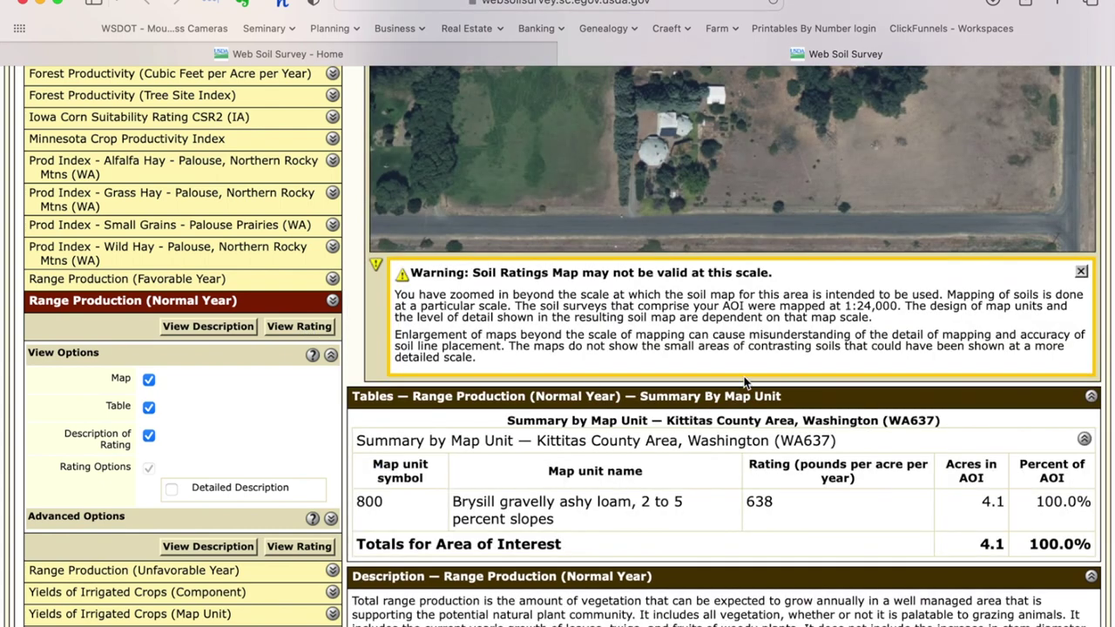
Step: Review the map, summary table and description showing 638 pounds per acre for unit 800
scroll(743, 382, up, 5)
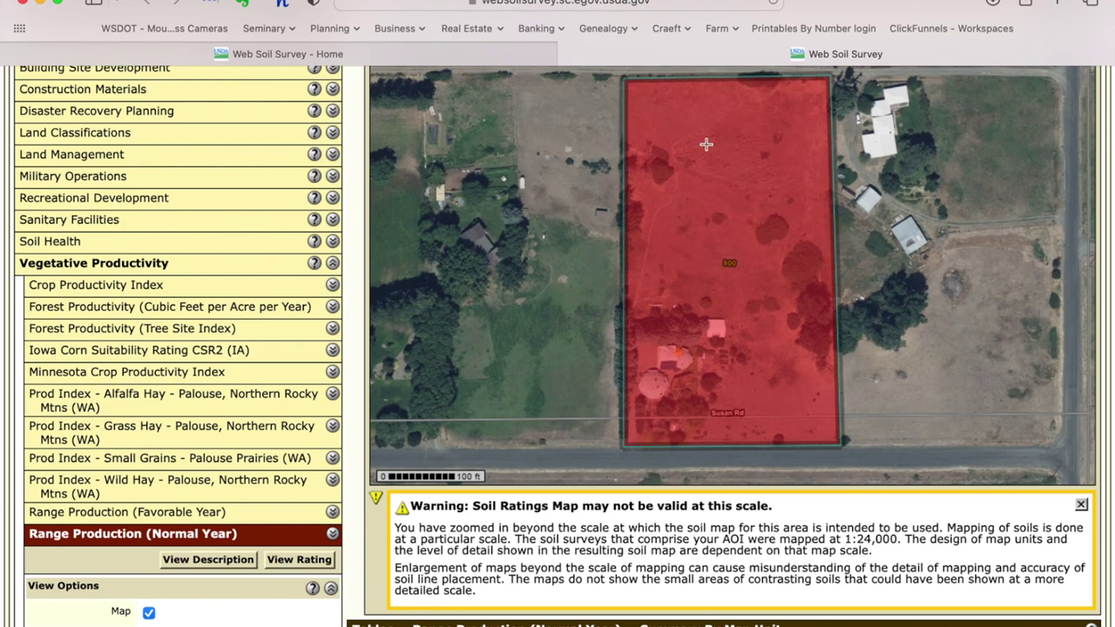
scroll(754, 324, down, 3)
scroll(757, 326, down, 4)
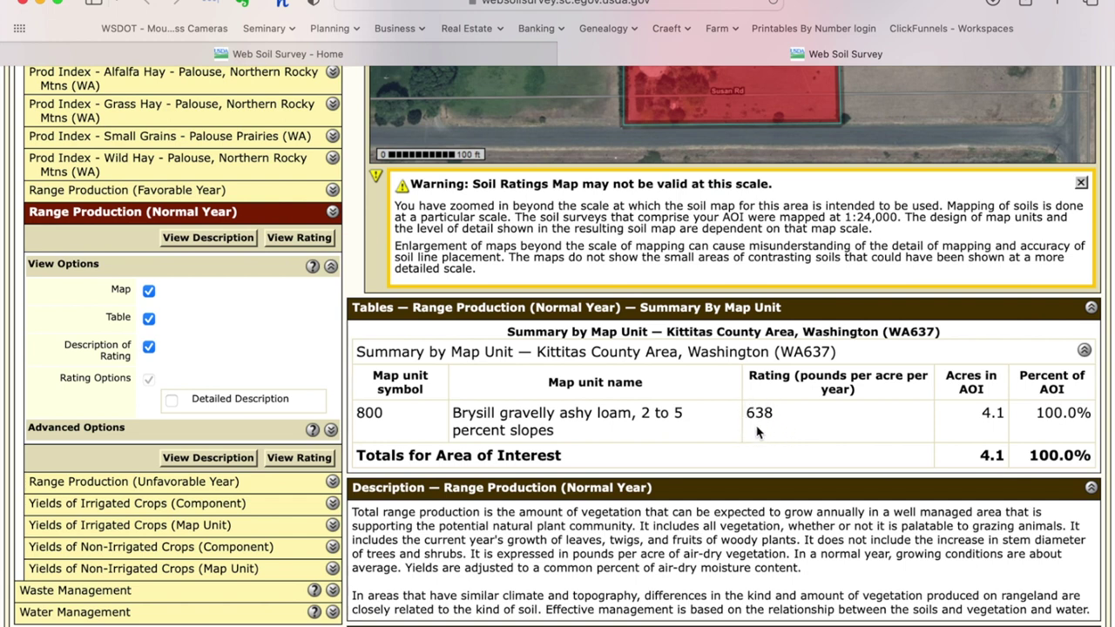
scroll(793, 424, down, 1)
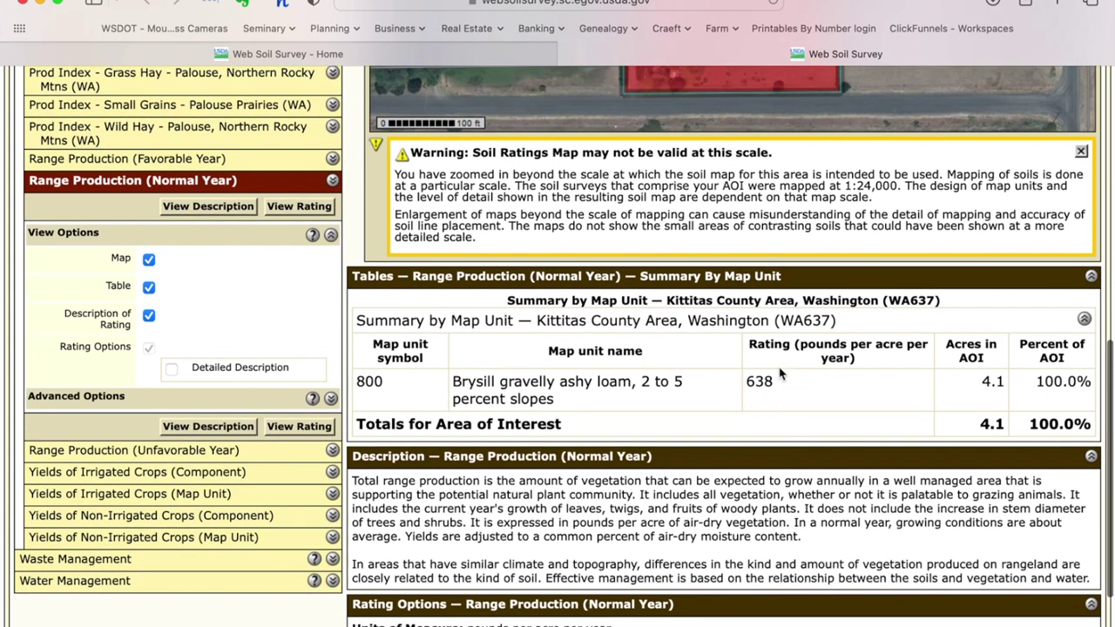
scroll(805, 398, down, 1)
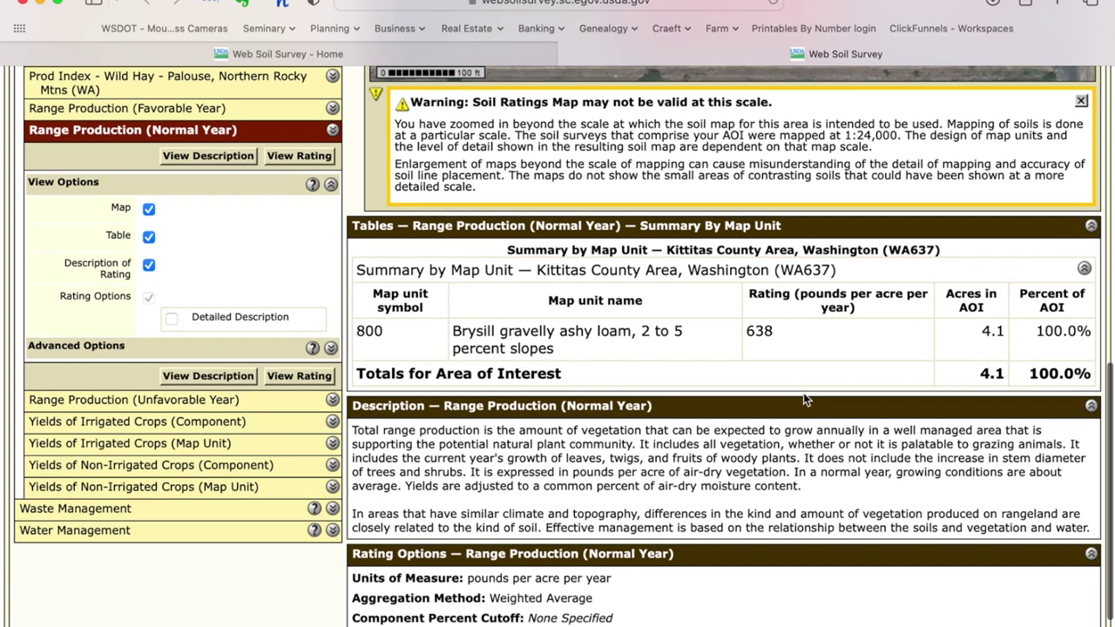
scroll(804, 399, up, 1)
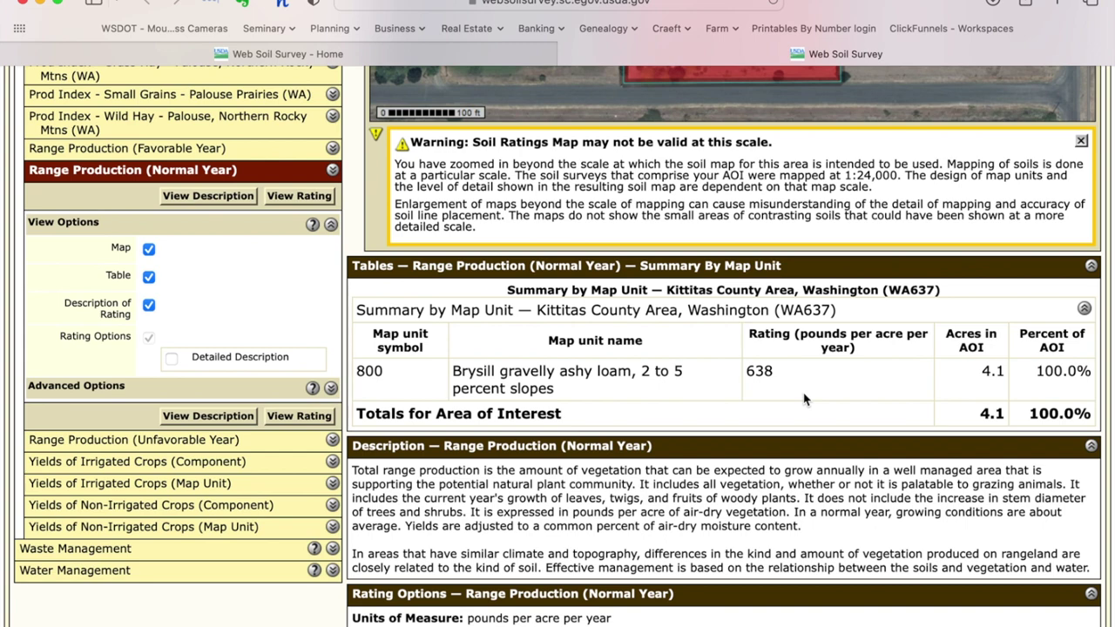
scroll(805, 399, down, 3)
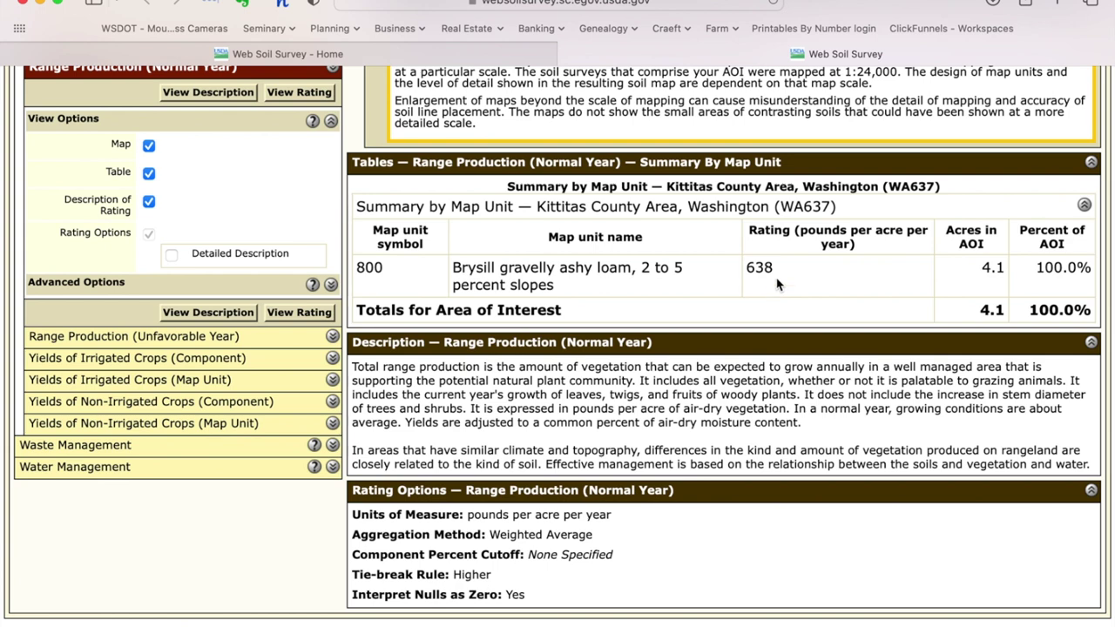
scroll(778, 284, up, 2)
scroll(777, 284, up, 5)
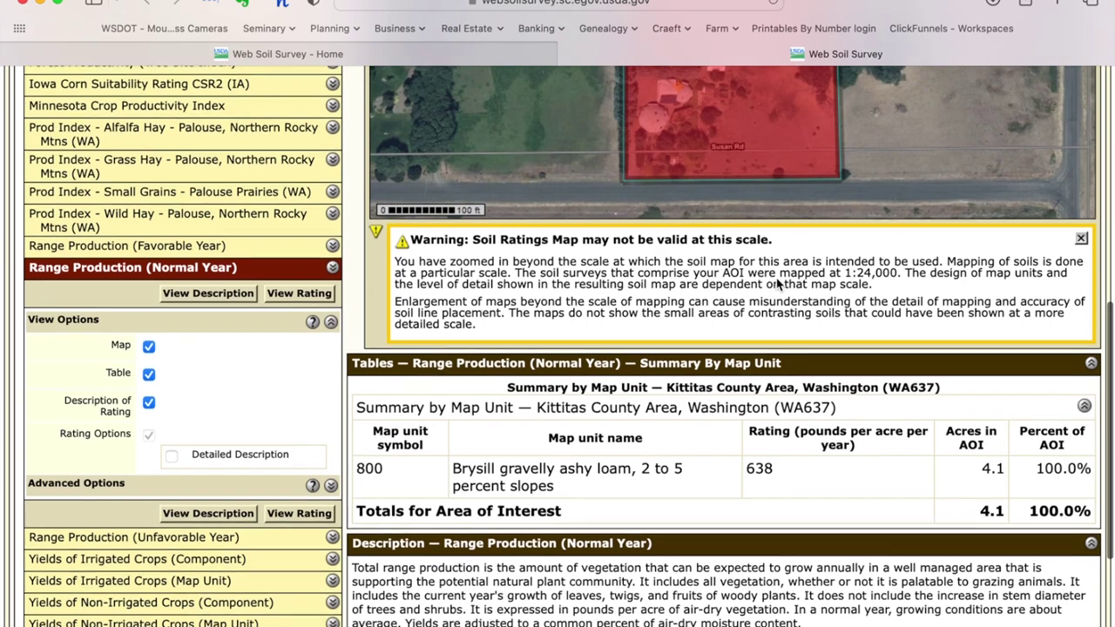
scroll(777, 284, up, 8)
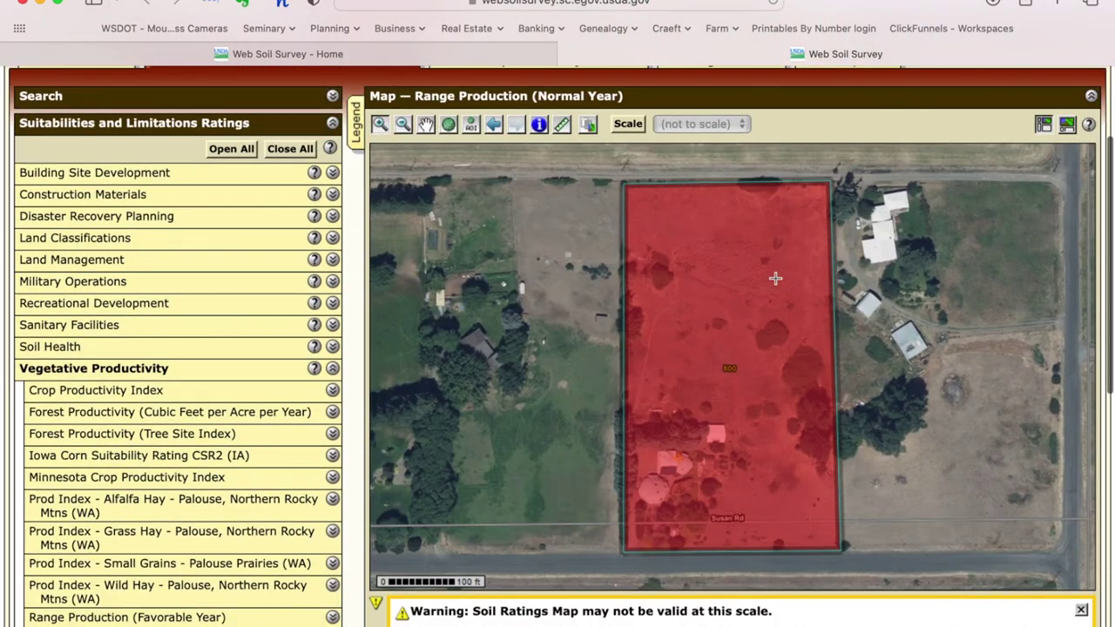
scroll(775, 277, down, 15)
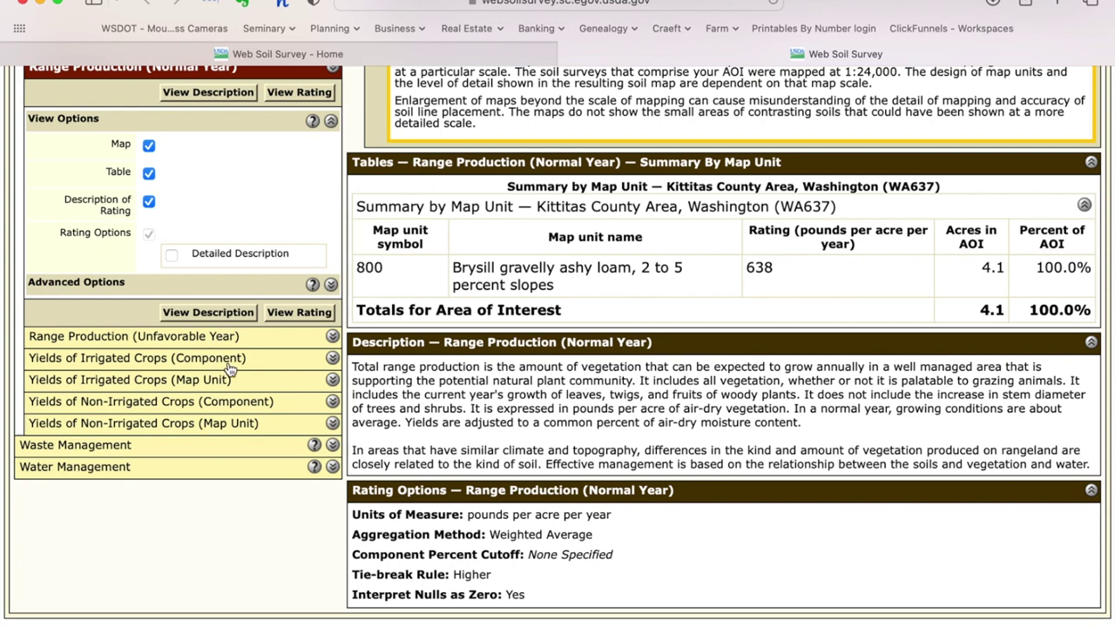
scroll(229, 369, up, 8)
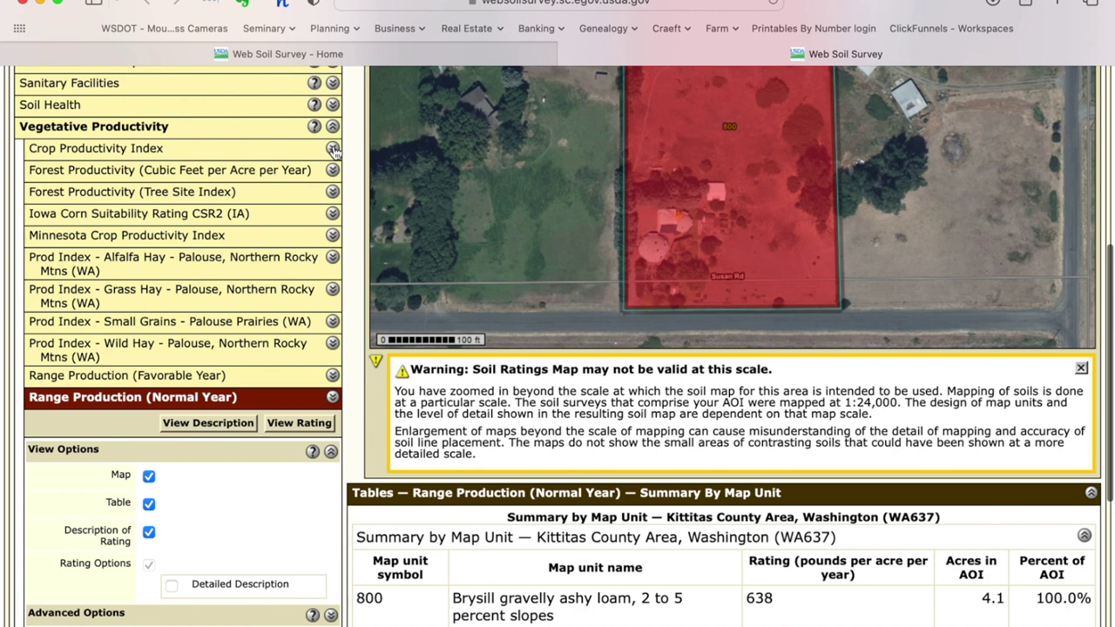
scroll(751, 293, up, 7)
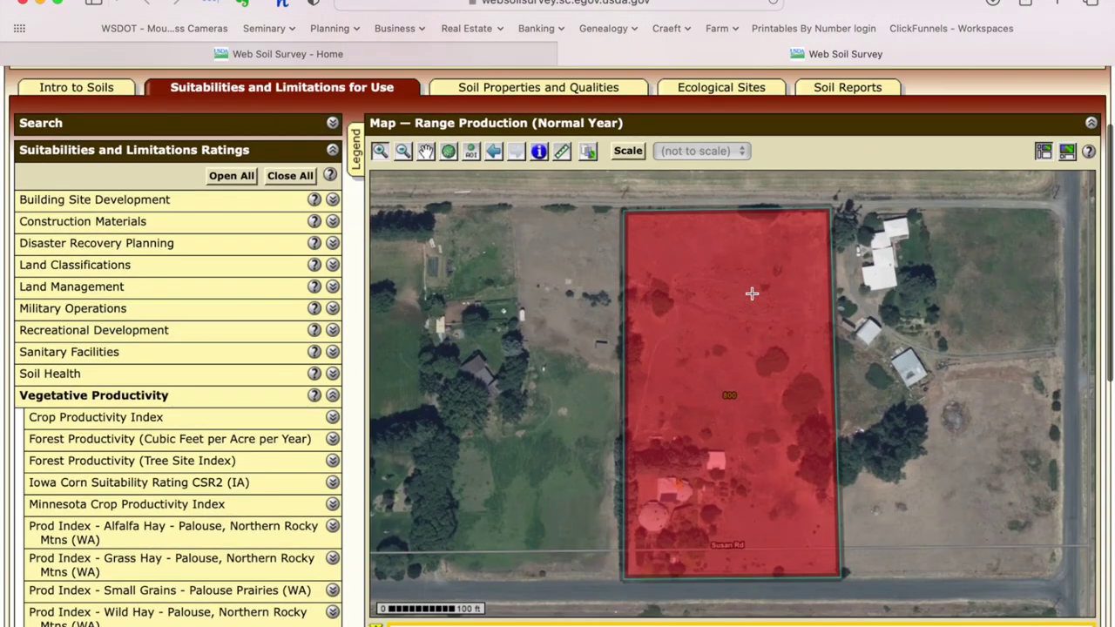
scroll(751, 294, down, 15)
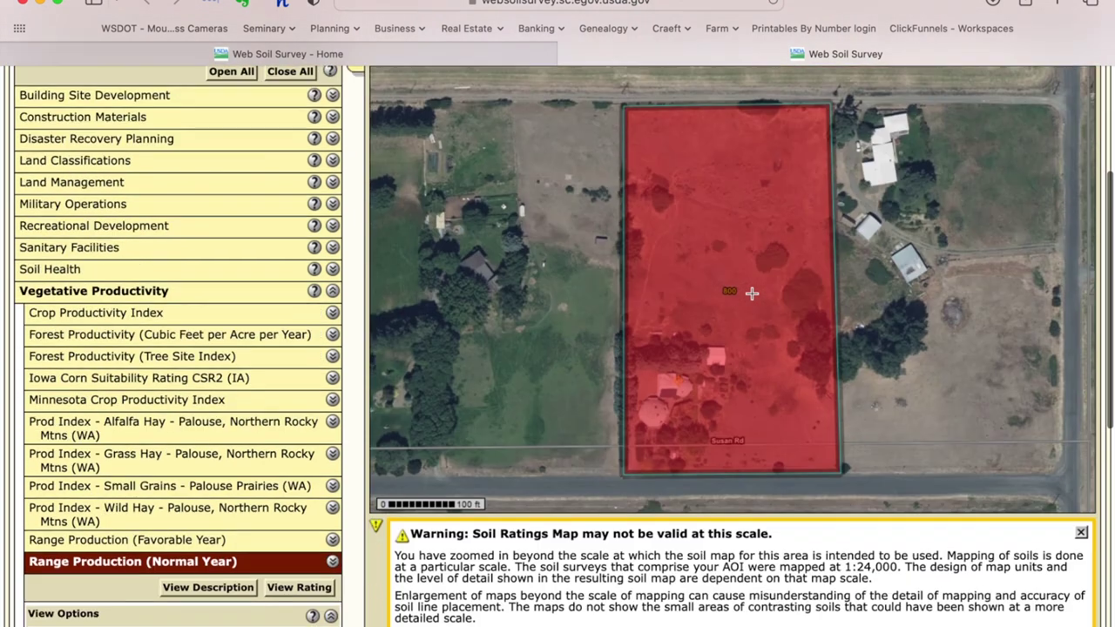
scroll(752, 293, up, 20)
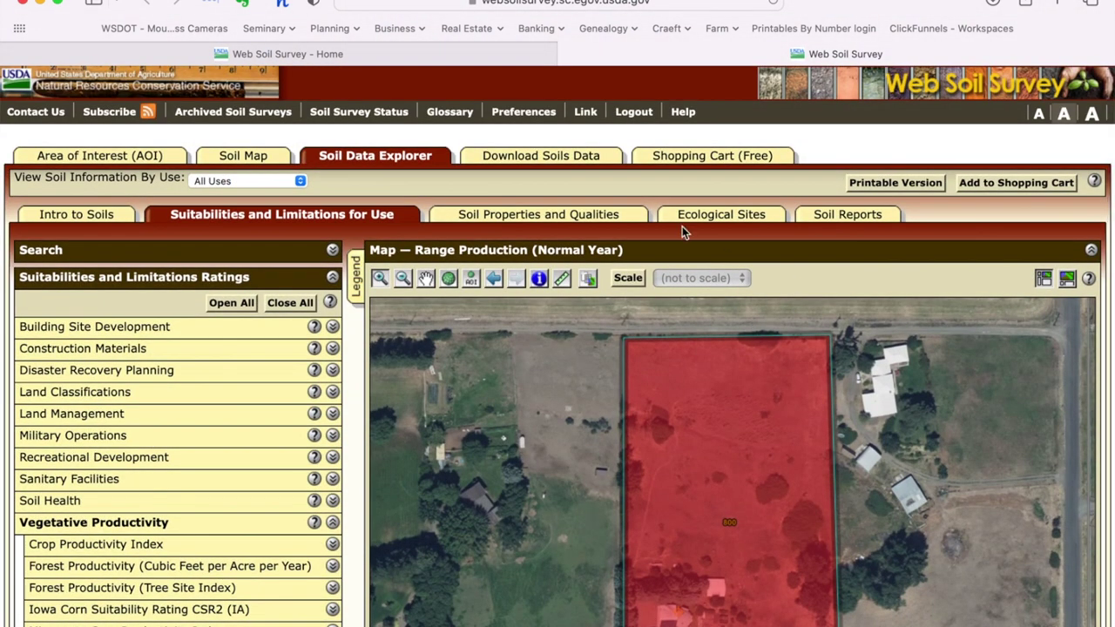
scroll(528, 392, down, 1)
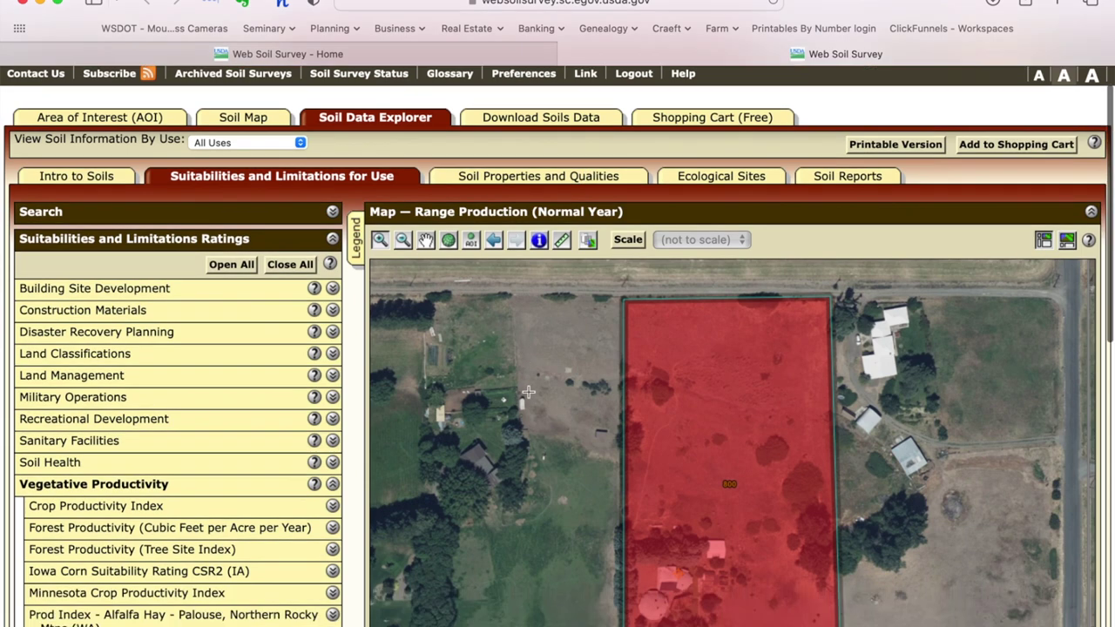
scroll(528, 392, down, 4)
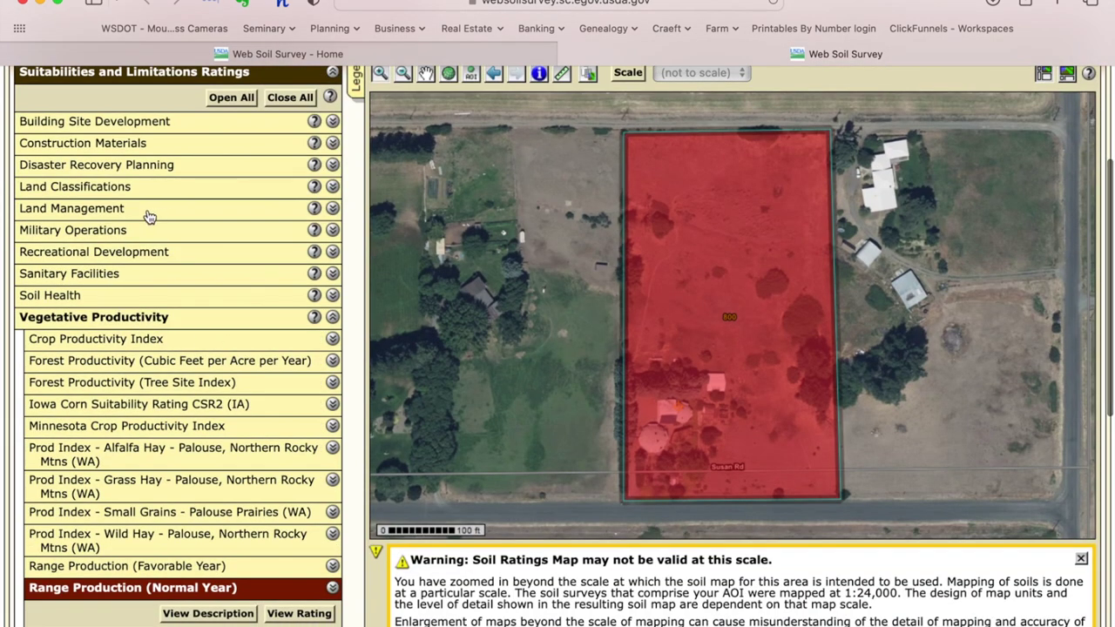
scroll(145, 184, up, 3)
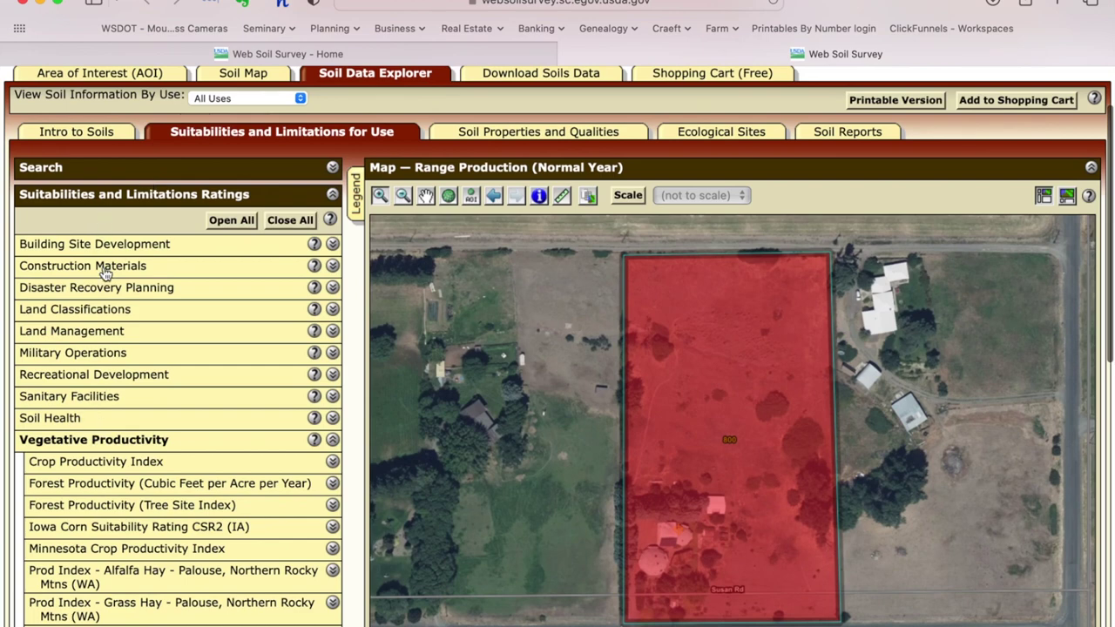
scroll(113, 375, down, 3)
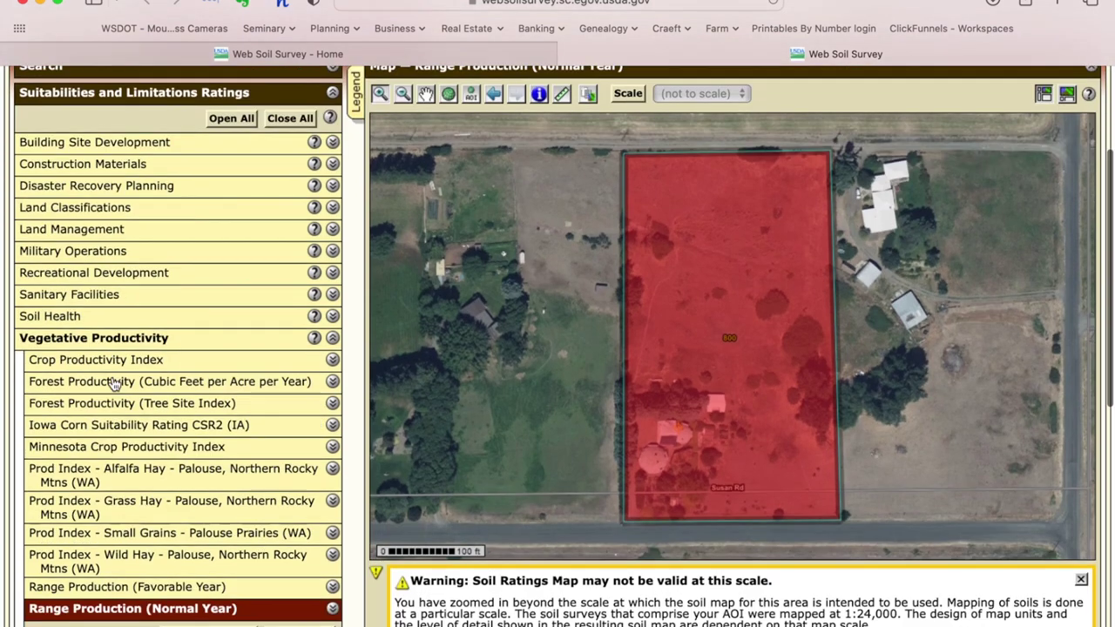
Step: Try the Crop Productivity Index rating, dismiss its no-rating message, and expand Soil Health
click(334, 362)
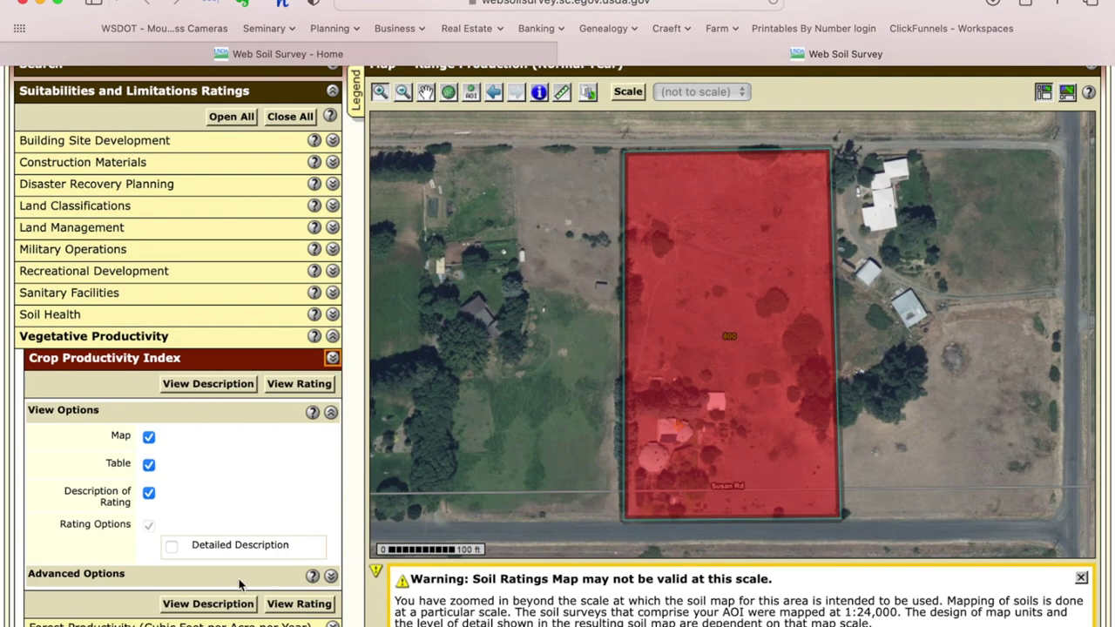
click(296, 603)
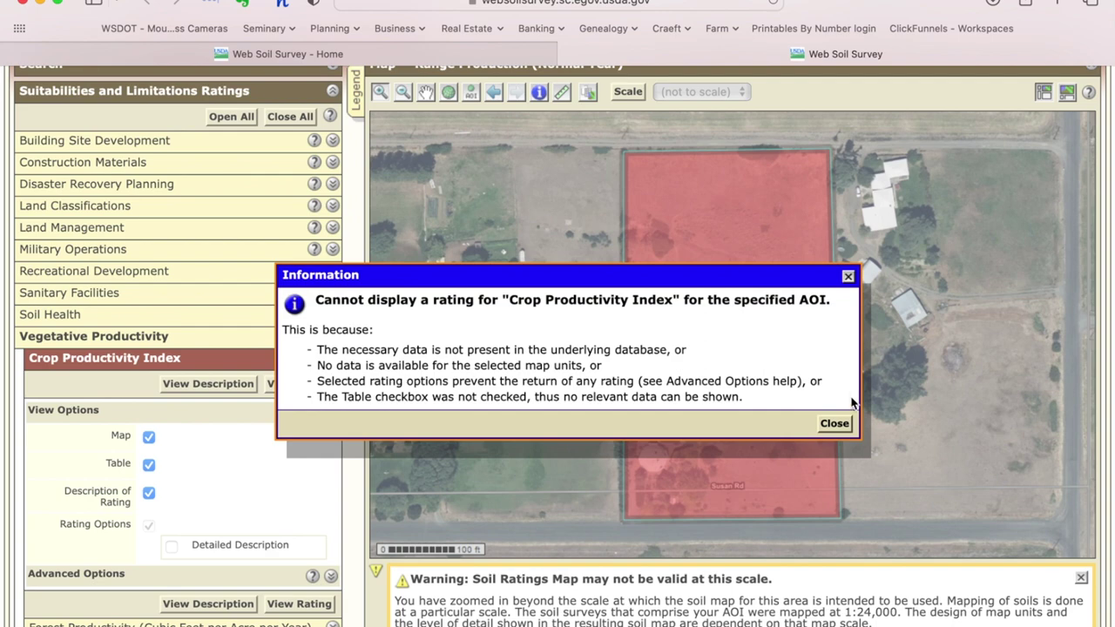
click(834, 424)
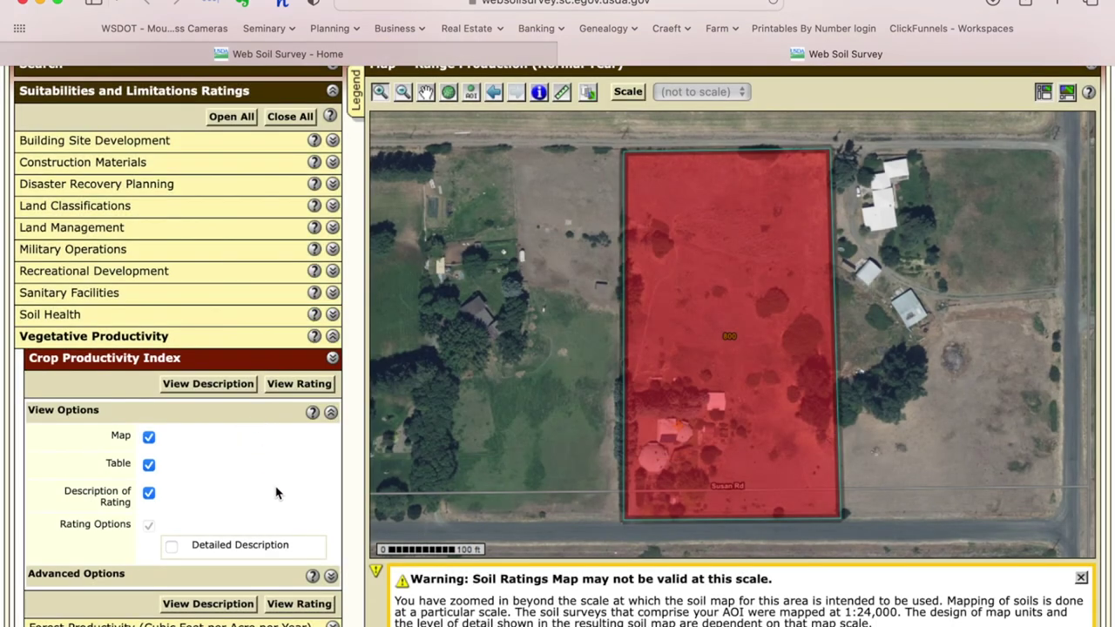
click(332, 314)
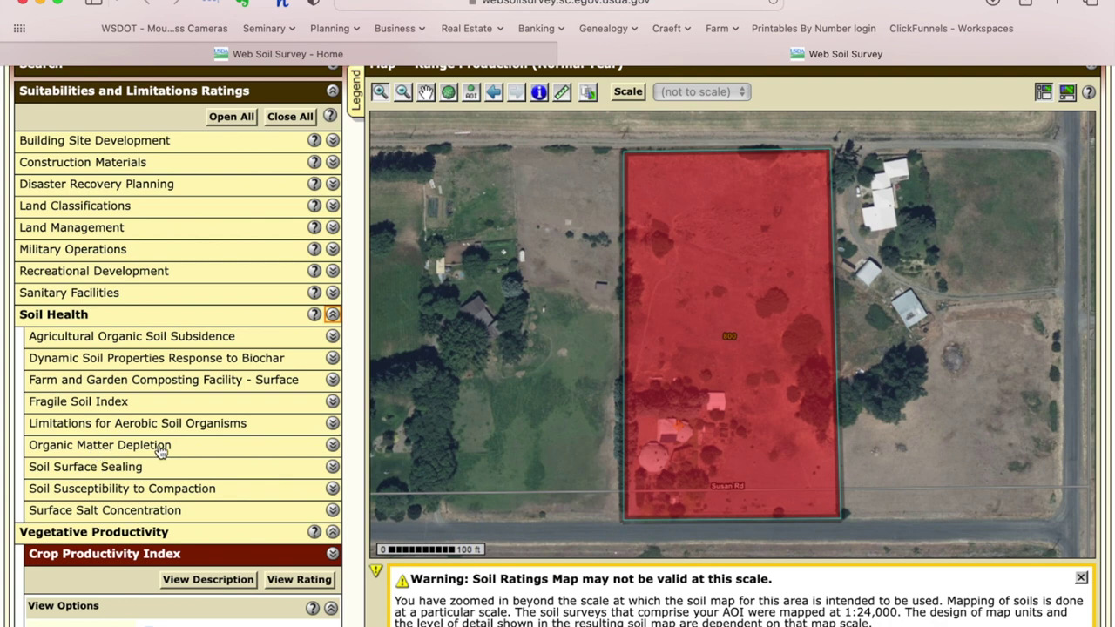
Step: Expand Building Site Development and its Small Commercial Buildings rating options
scroll(161, 450, down, 2)
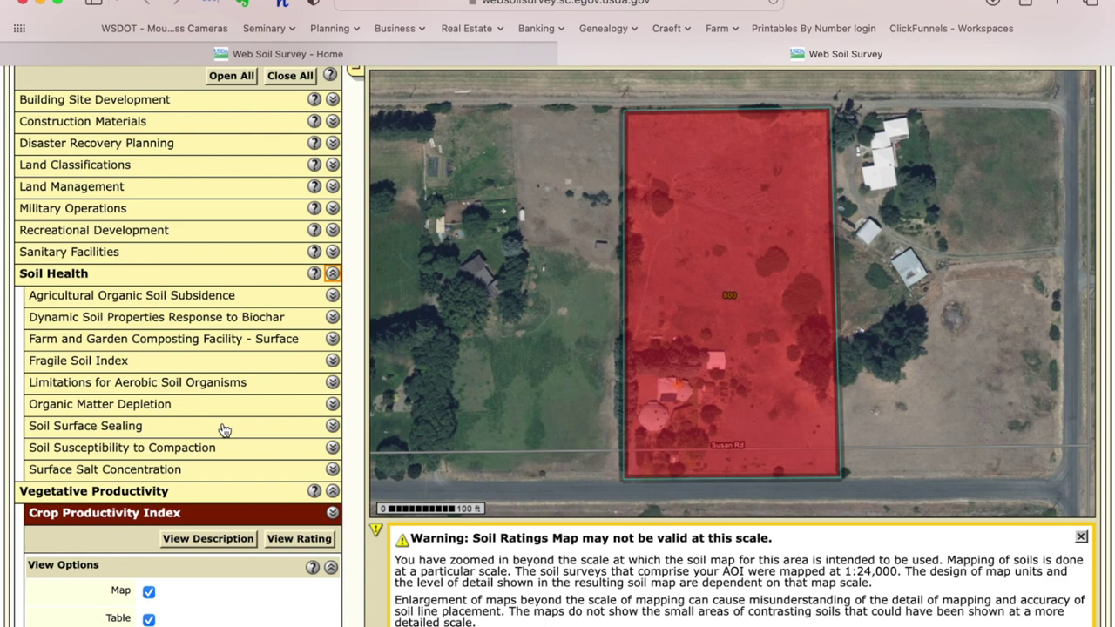
scroll(224, 429, up, 3)
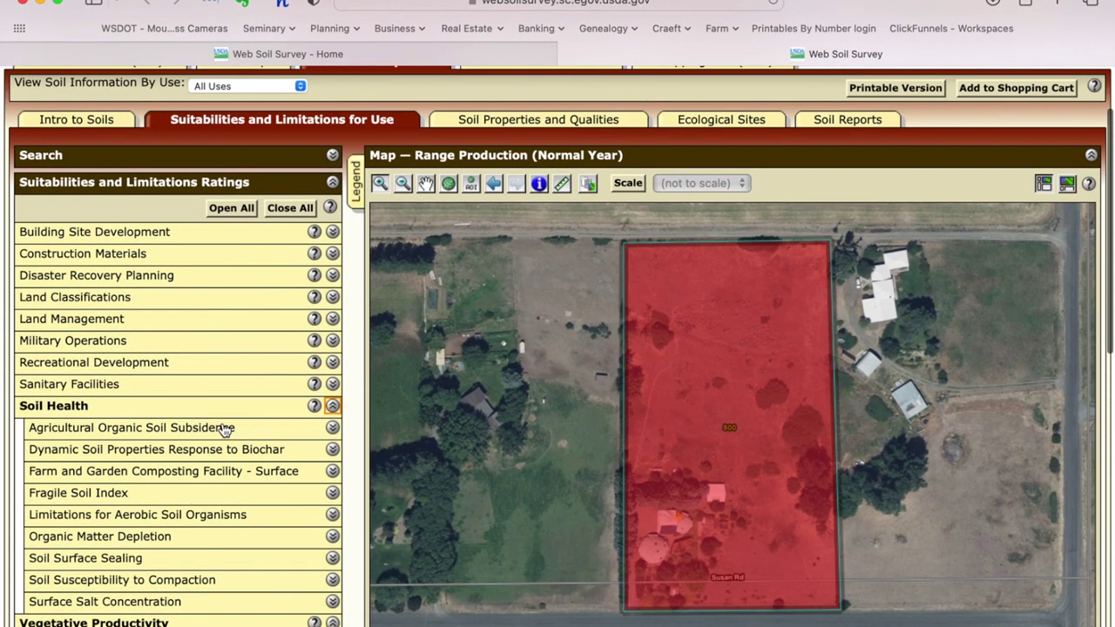
click(333, 233)
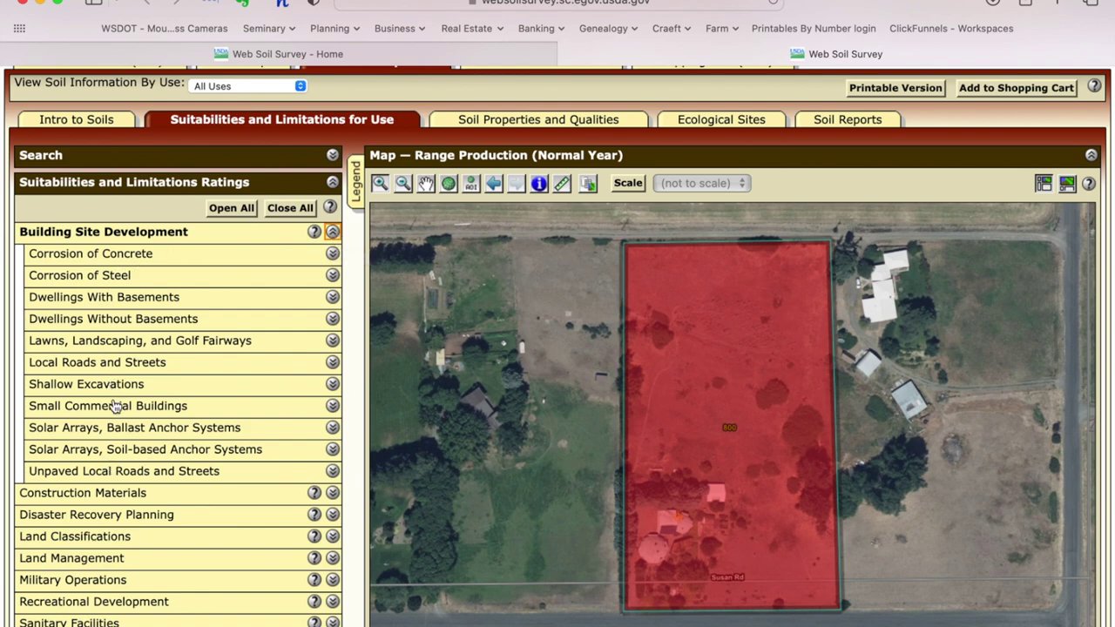
click(334, 406)
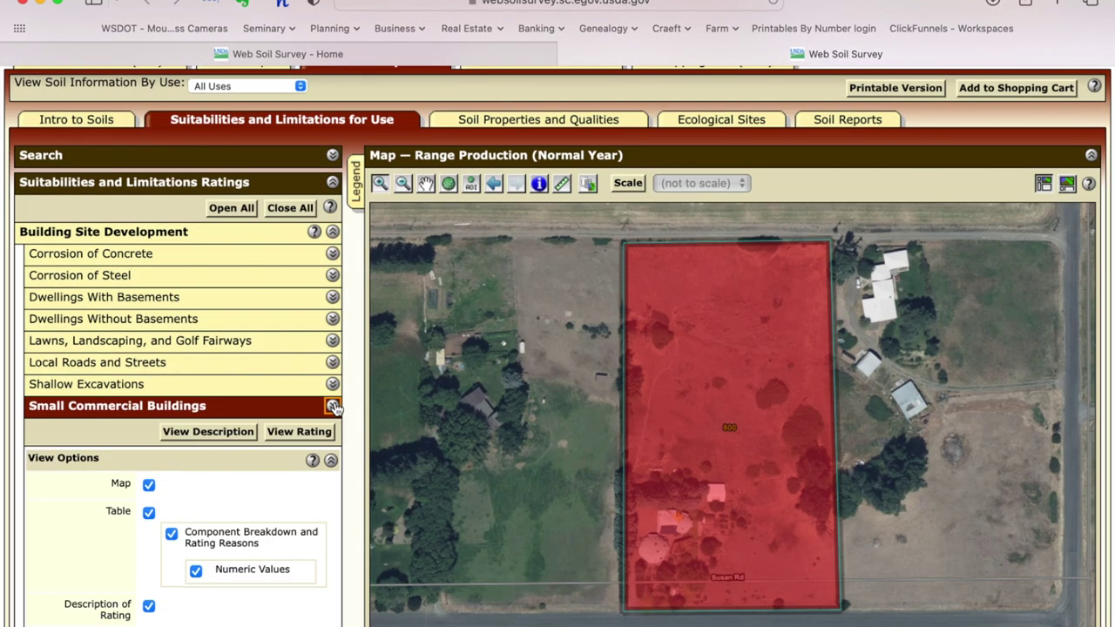
Step: Map the Small Commercial Buildings rating and review its tables: unit 800 Somewhat limited, 4.1 acres
scroll(322, 366, down, 3)
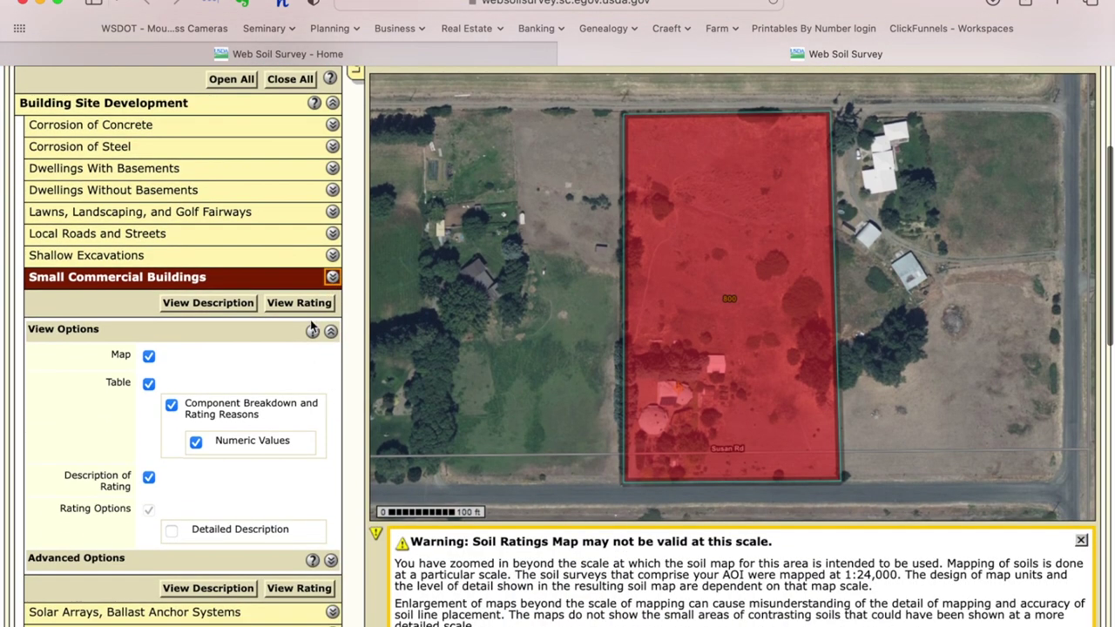
click(298, 303)
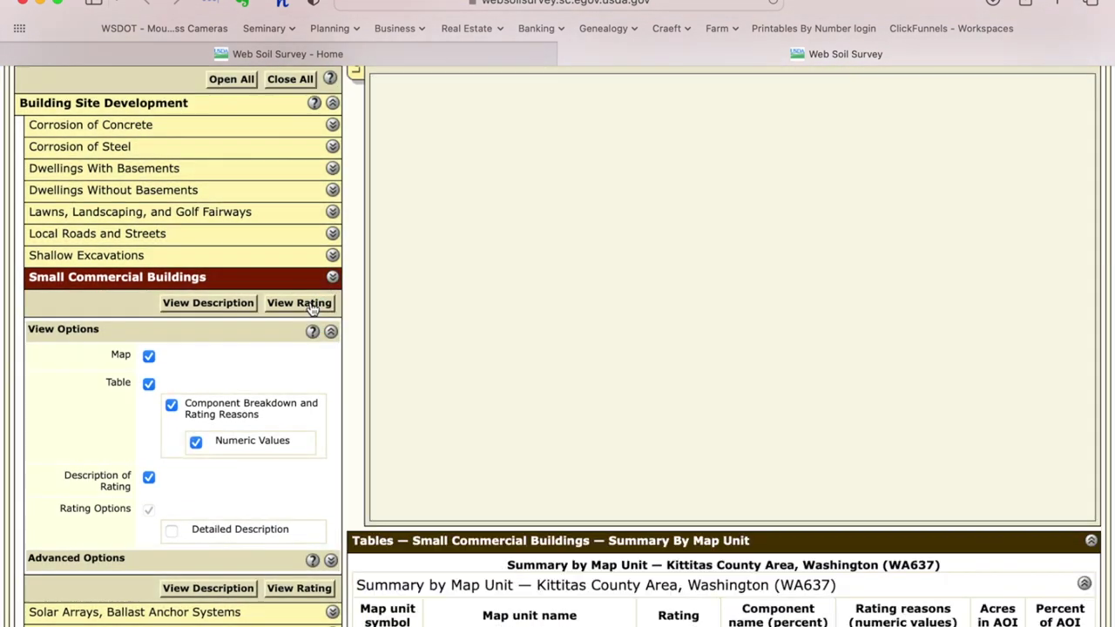
scroll(678, 389, down, 7)
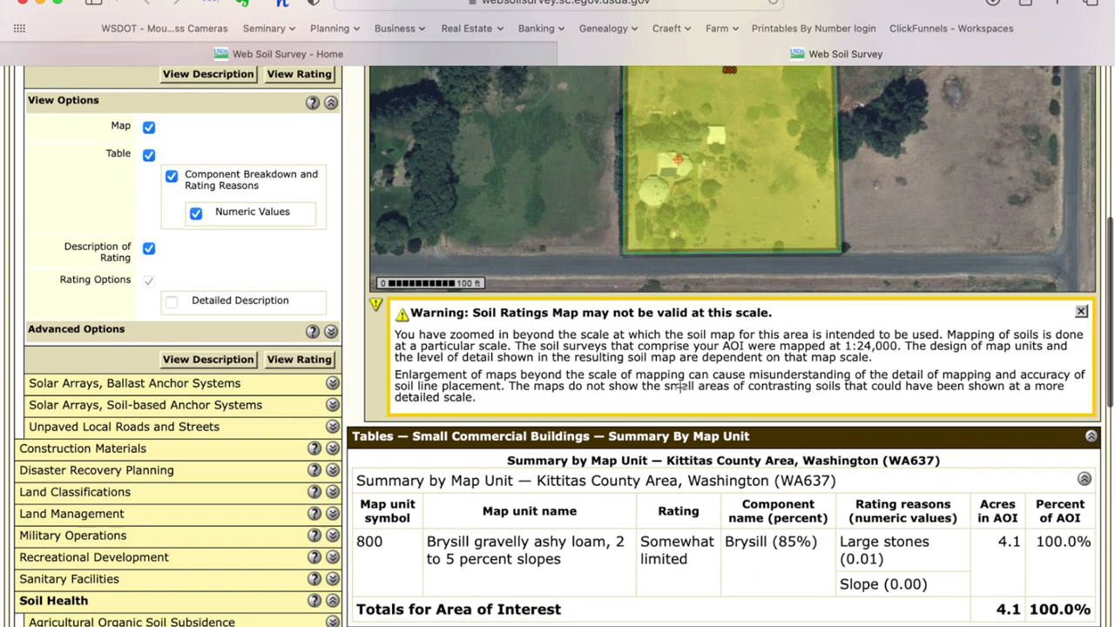
scroll(679, 387, down, 2)
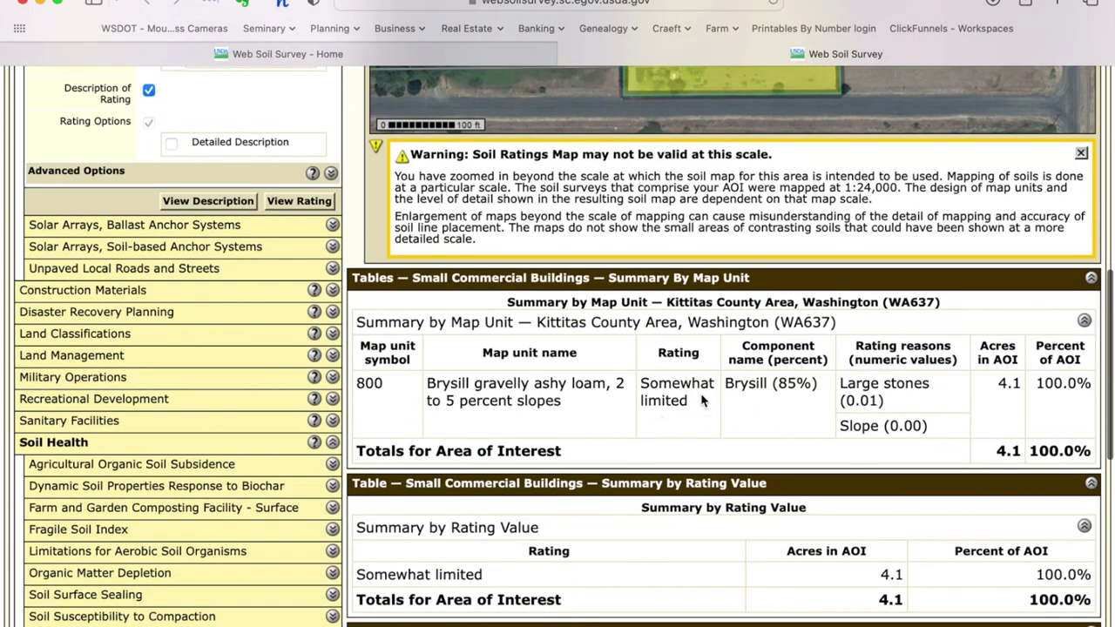
scroll(702, 406, down, 2)
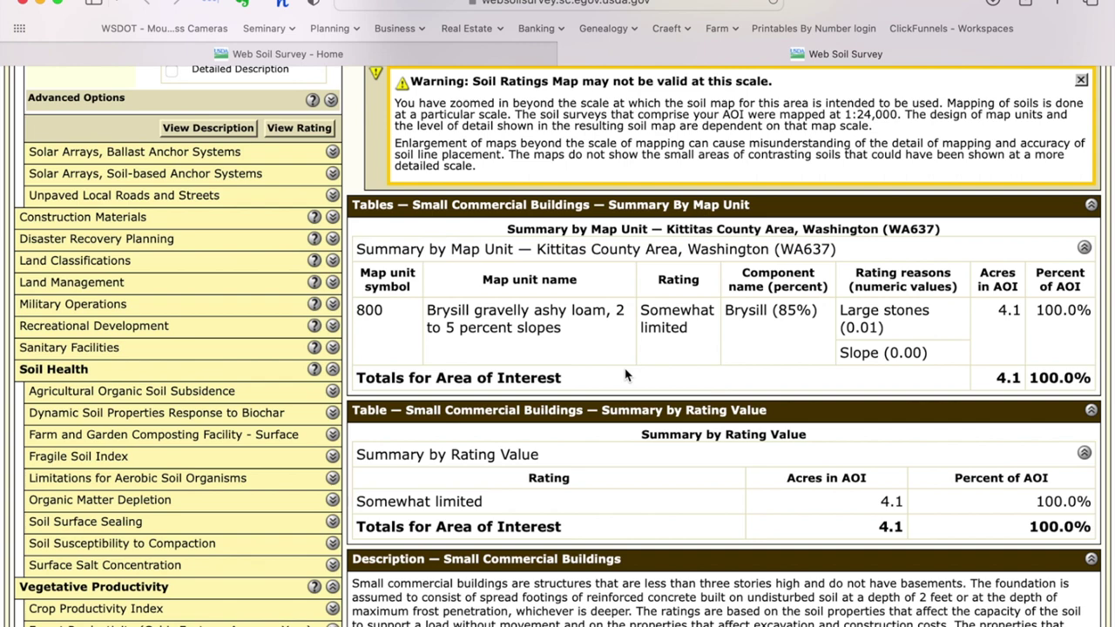
scroll(625, 374, up, 3)
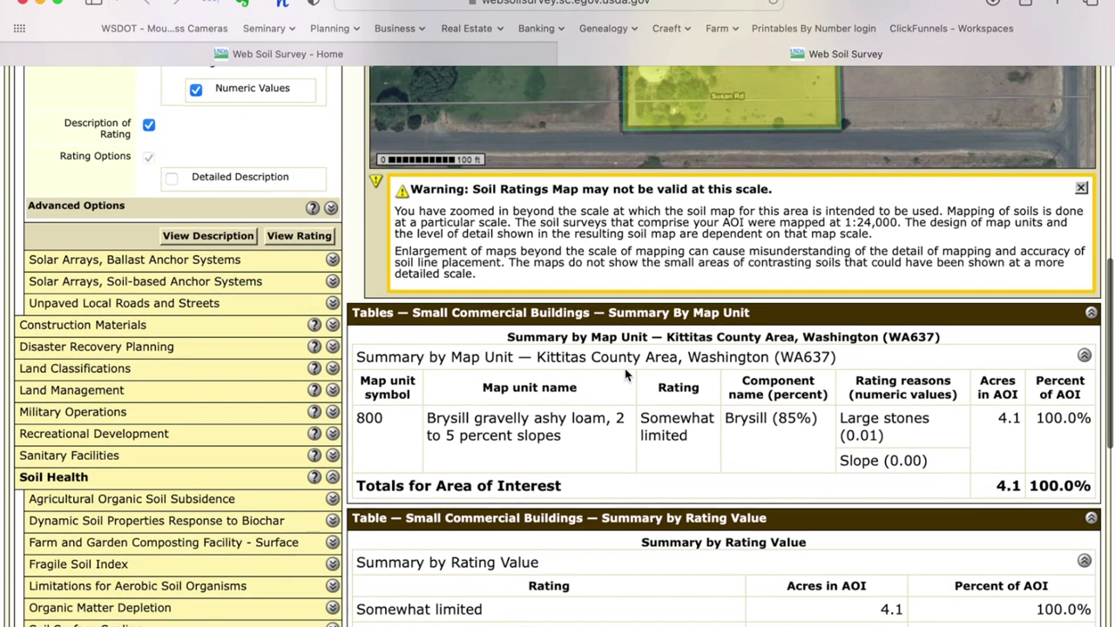
scroll(625, 375, up, 10)
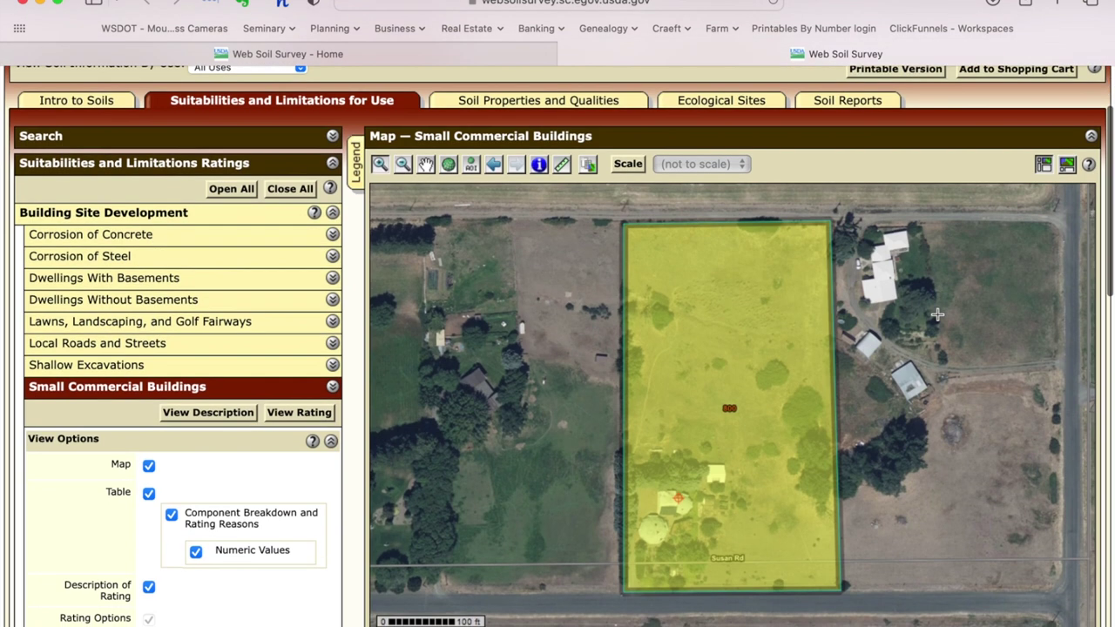
Step: Generate the printable Small Commercial Buildings PDF report for the Ellensburg property
scroll(886, 185, up, 3)
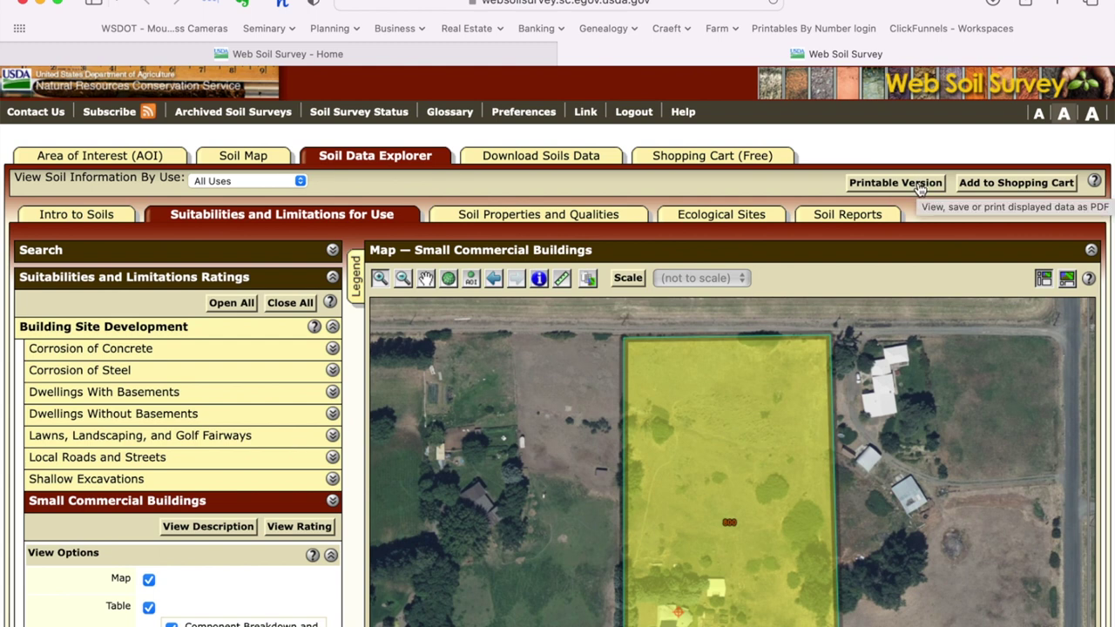
click(918, 184)
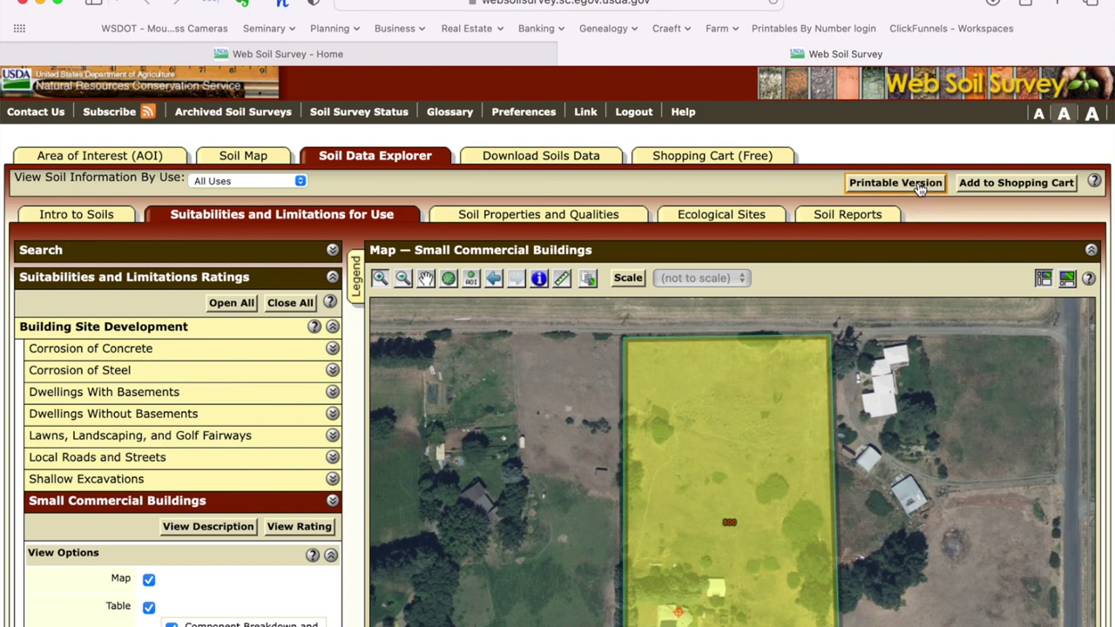
click(1023, 475)
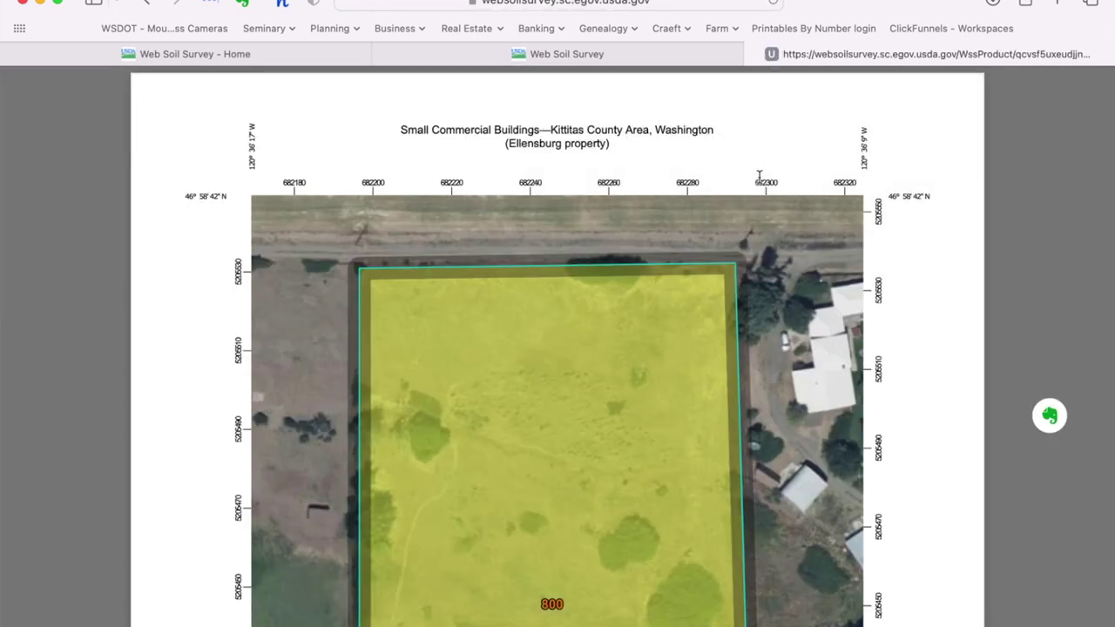
Step: Open the Small Commercial Buildings PDF report in Adobe Acrobat from its context menu
right_click(776, 146)
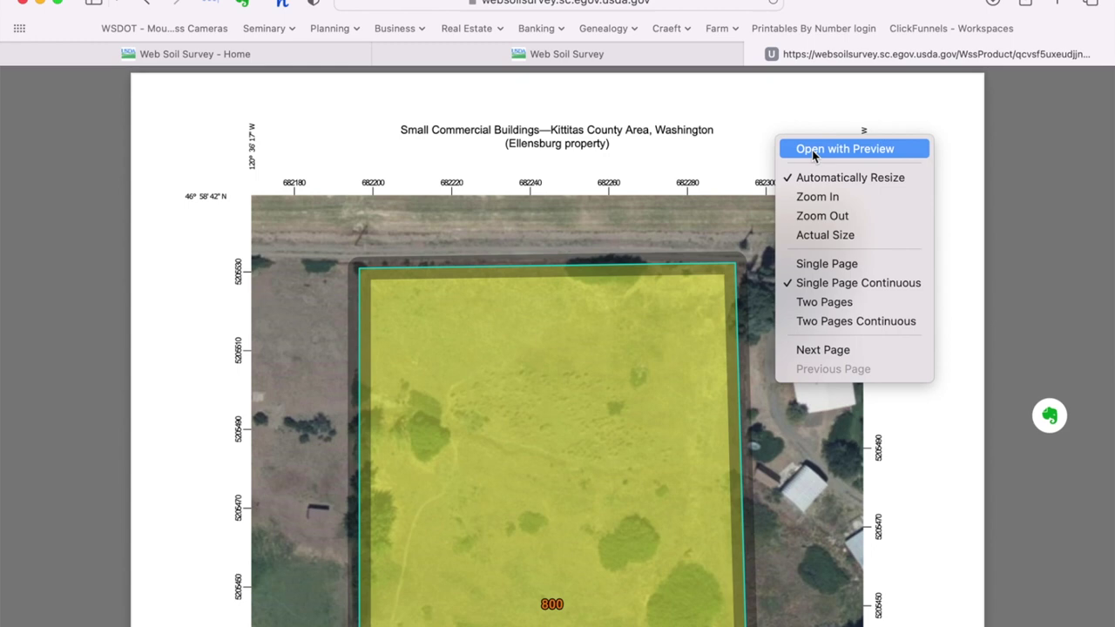
click(813, 150)
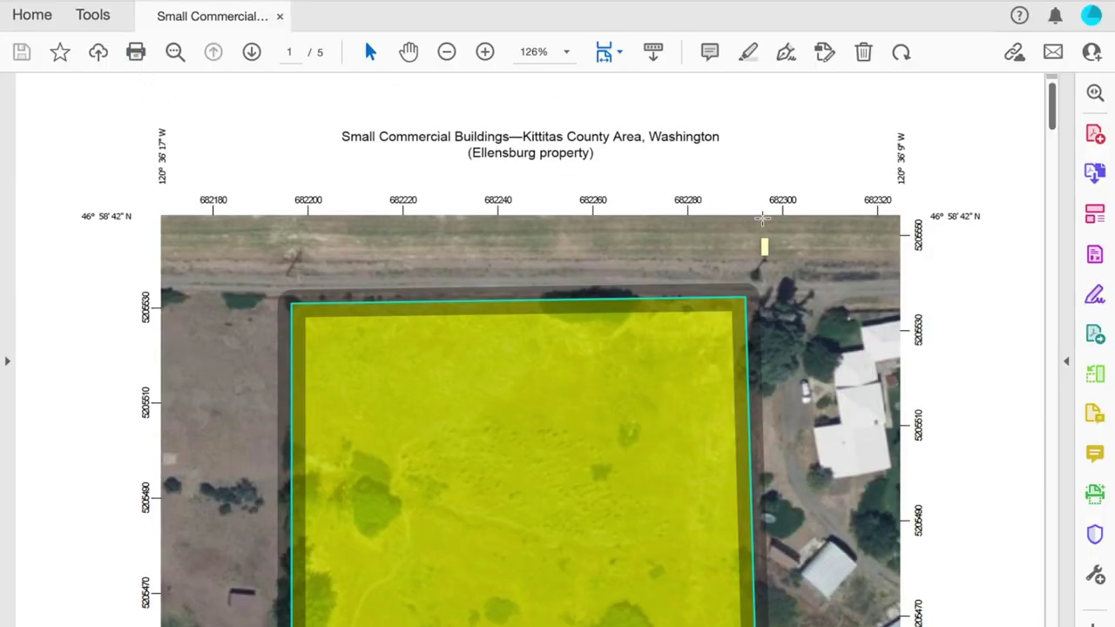
scroll(762, 218, down, 5)
scroll(762, 217, down, 15)
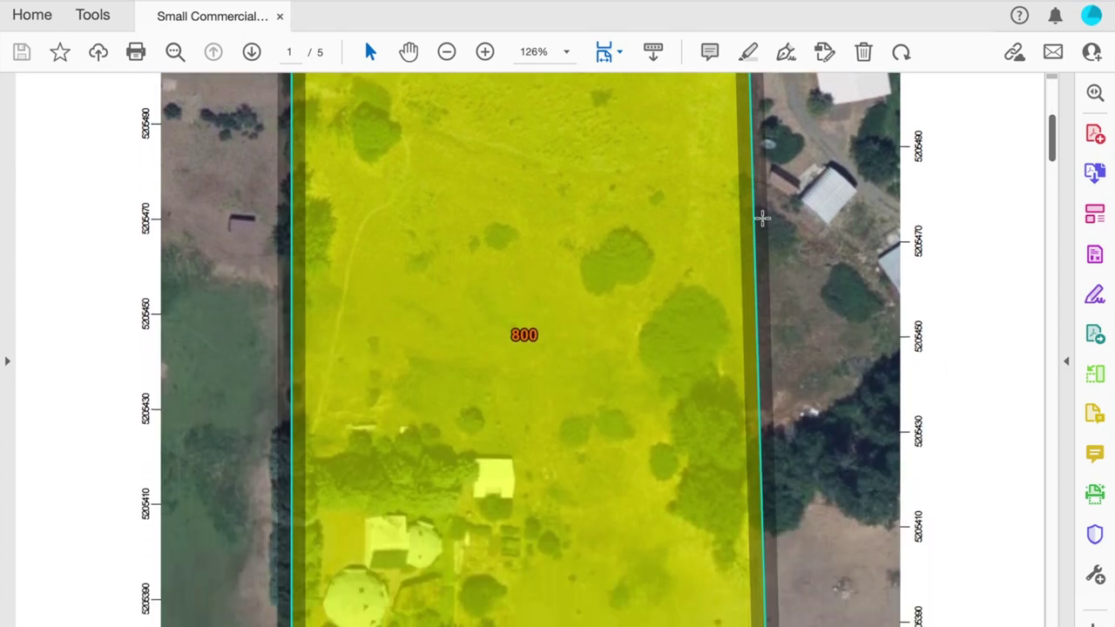
scroll(762, 218, down, 15)
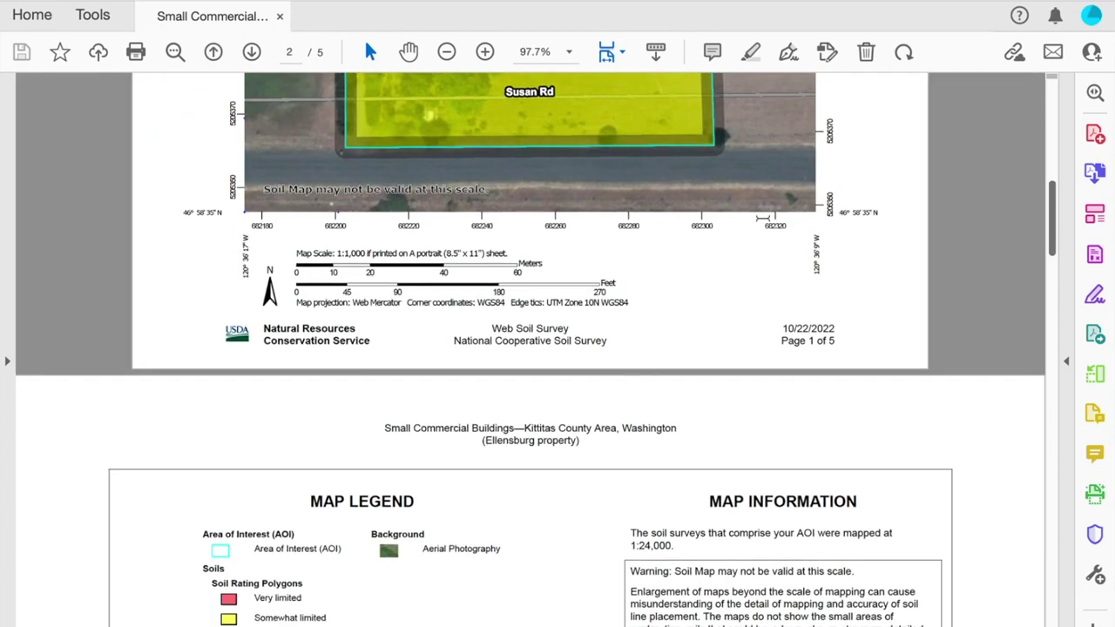
scroll(762, 218, down, 20)
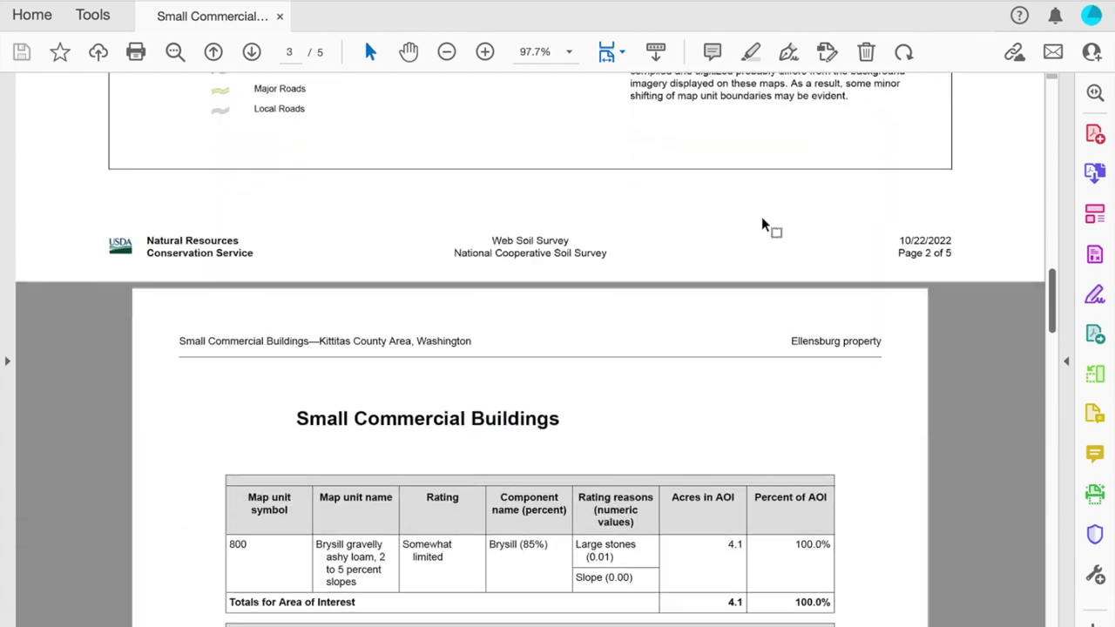
scroll(762, 217, up, 20)
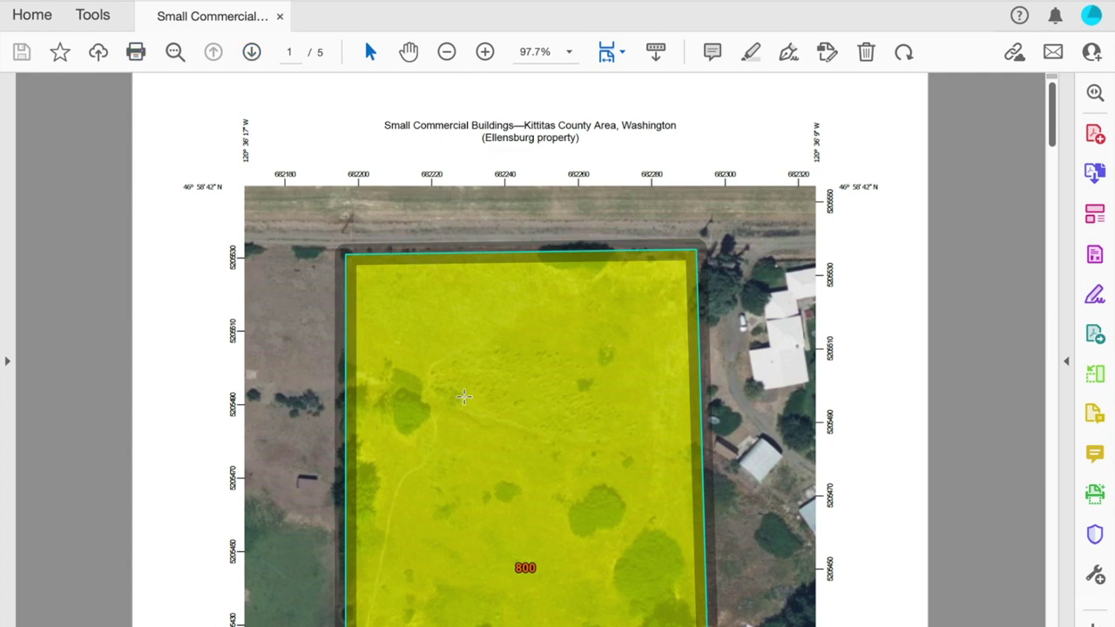
scroll(463, 393, down, 3)
scroll(463, 396, down, 2)
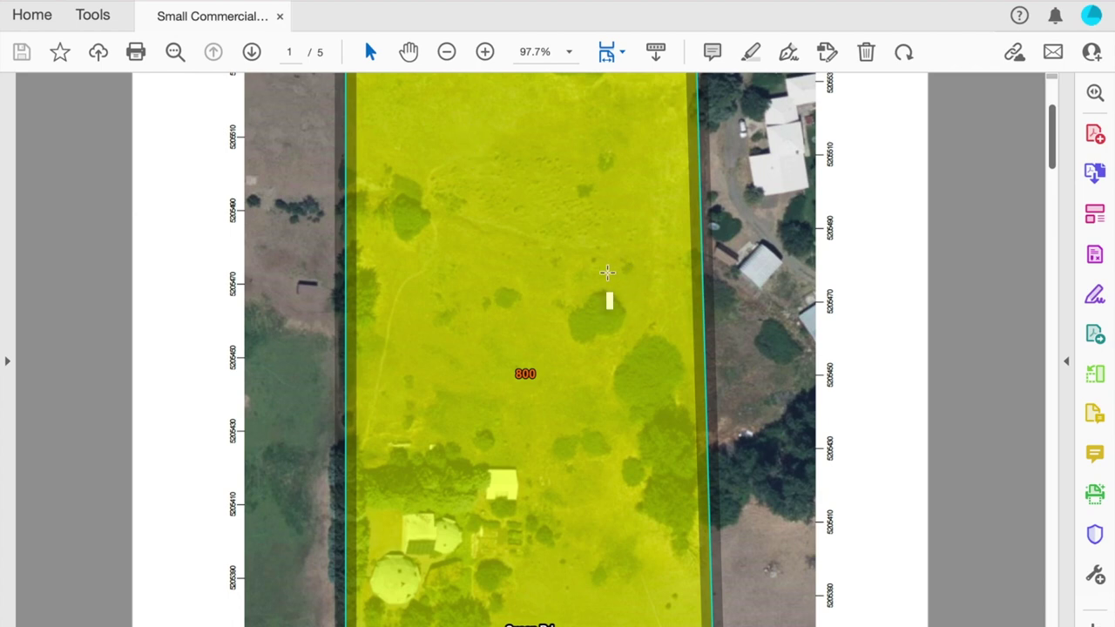
scroll(510, 276, down, 3)
scroll(511, 277, up, 3)
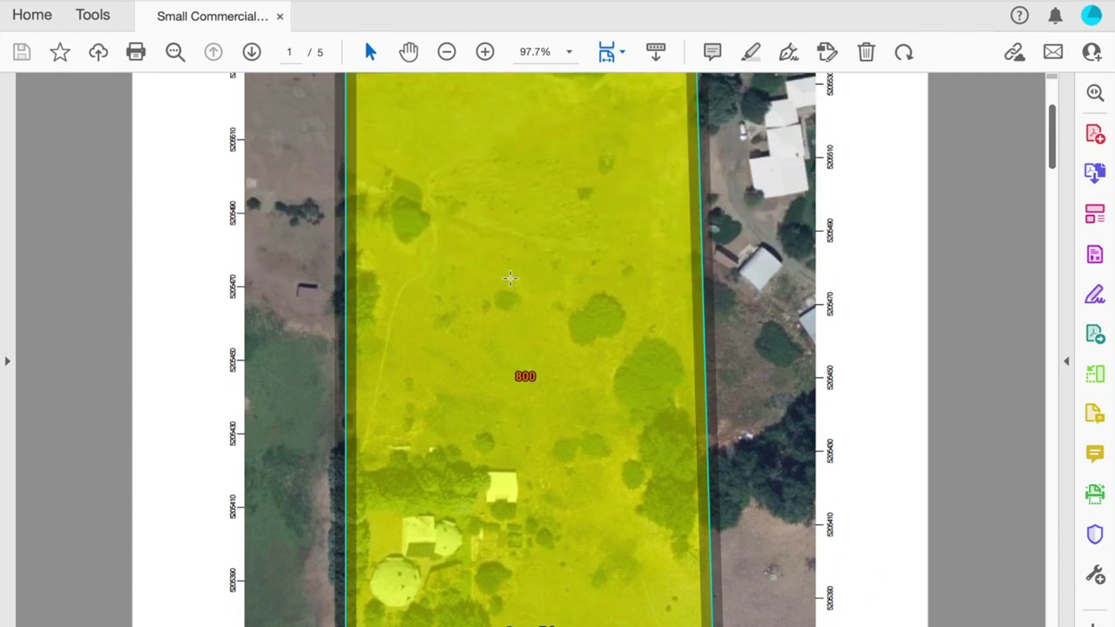
scroll(510, 277, up, 2)
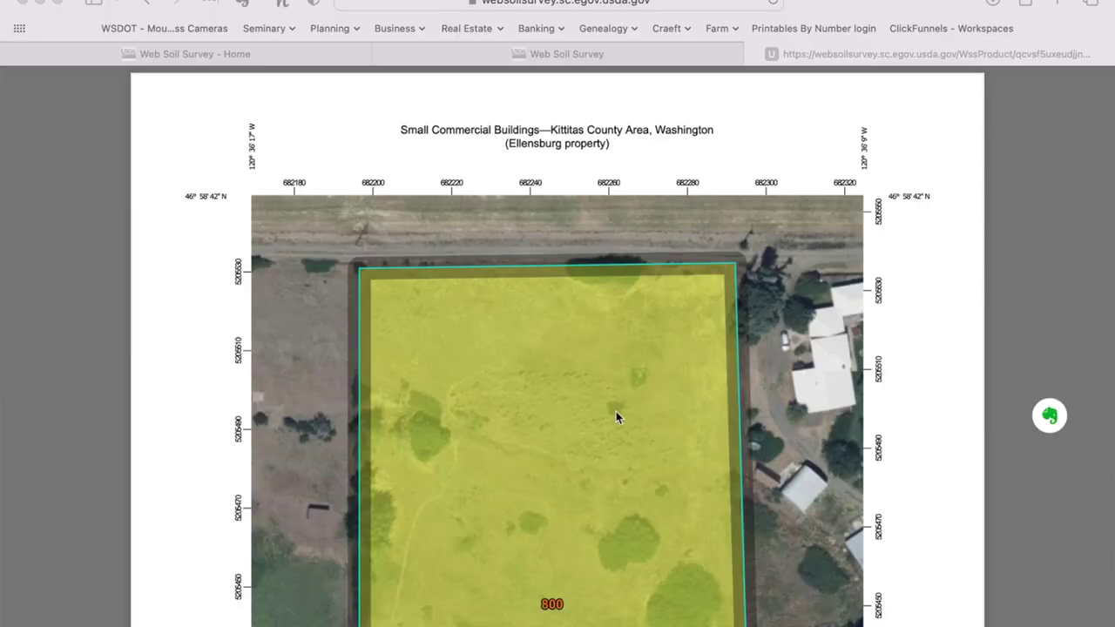
scroll(616, 417, down, 5)
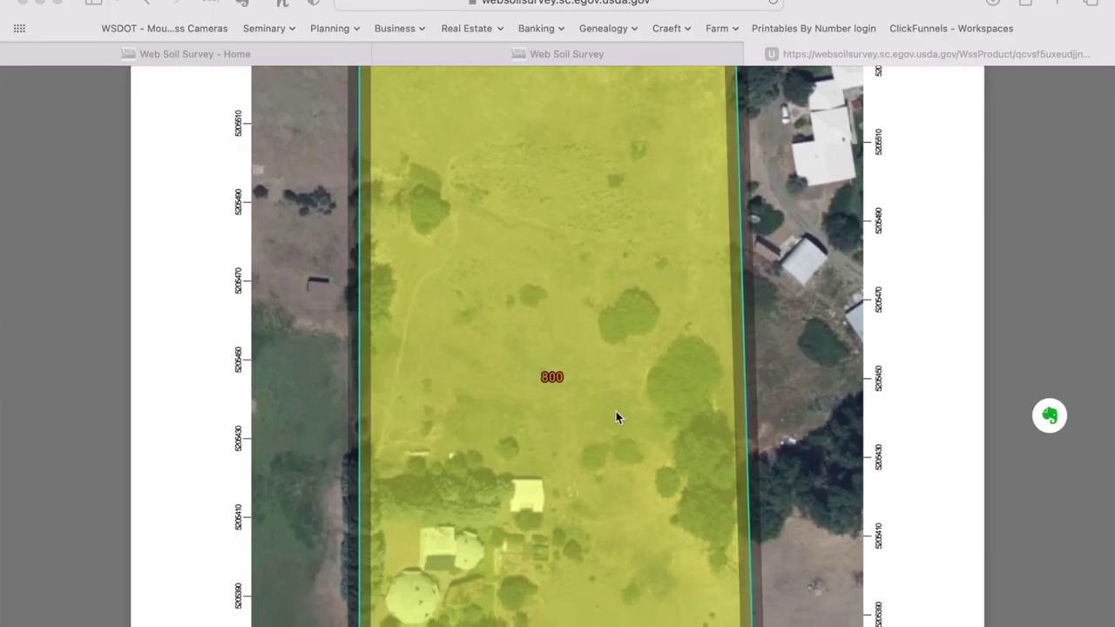
Step: Scroll through the PDF report in Safari, then close its tab
scroll(616, 416, down, 4)
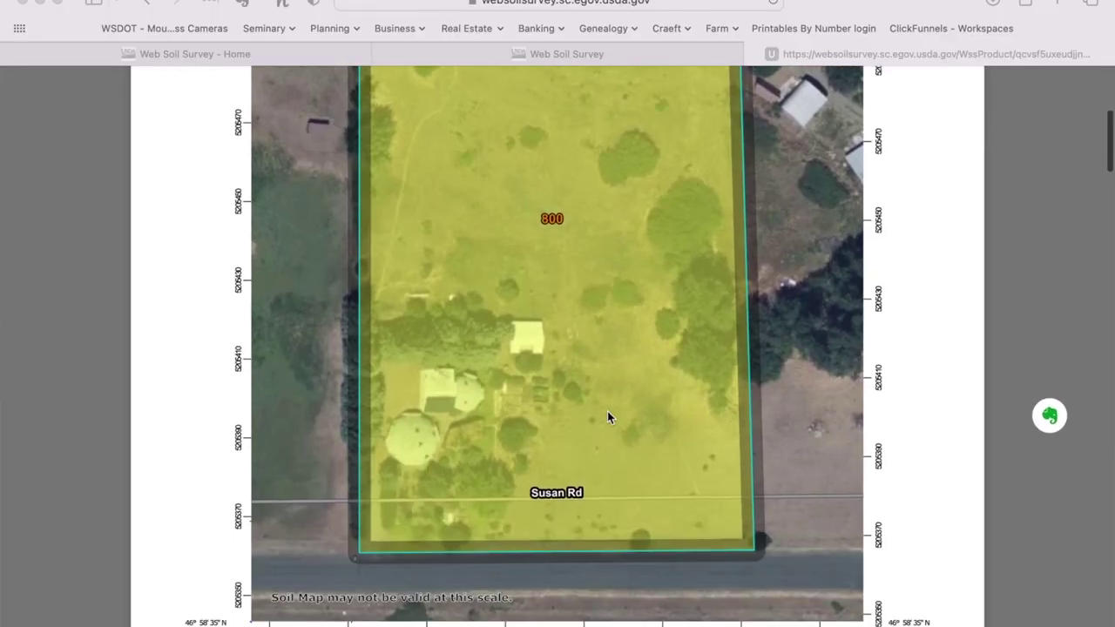
scroll(607, 411, down, 5)
scroll(607, 411, up, 12)
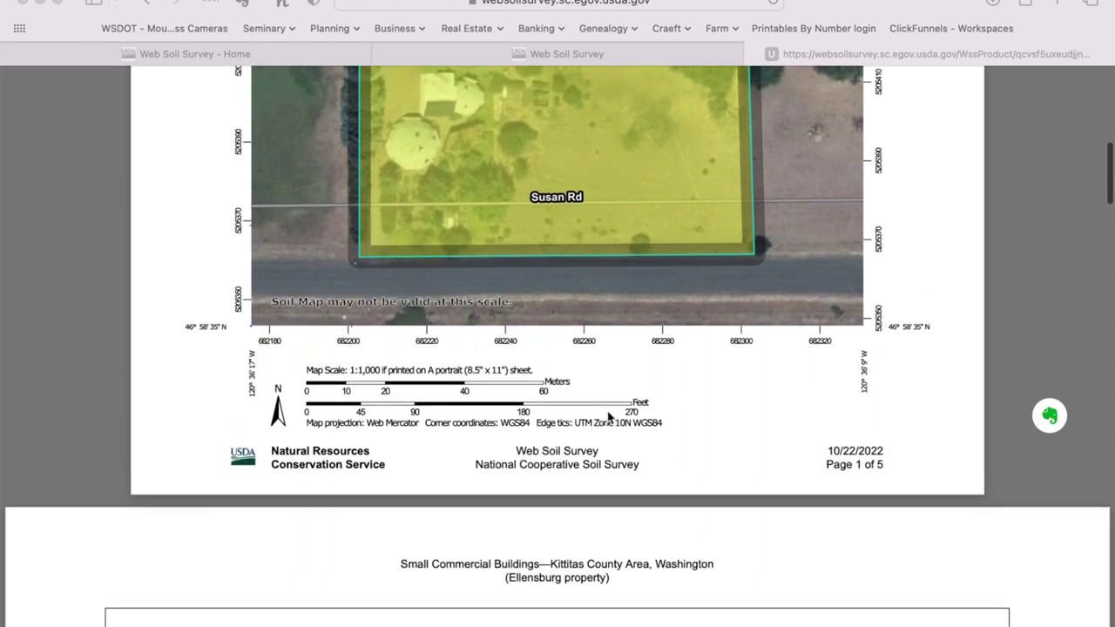
scroll(607, 411, up, 2)
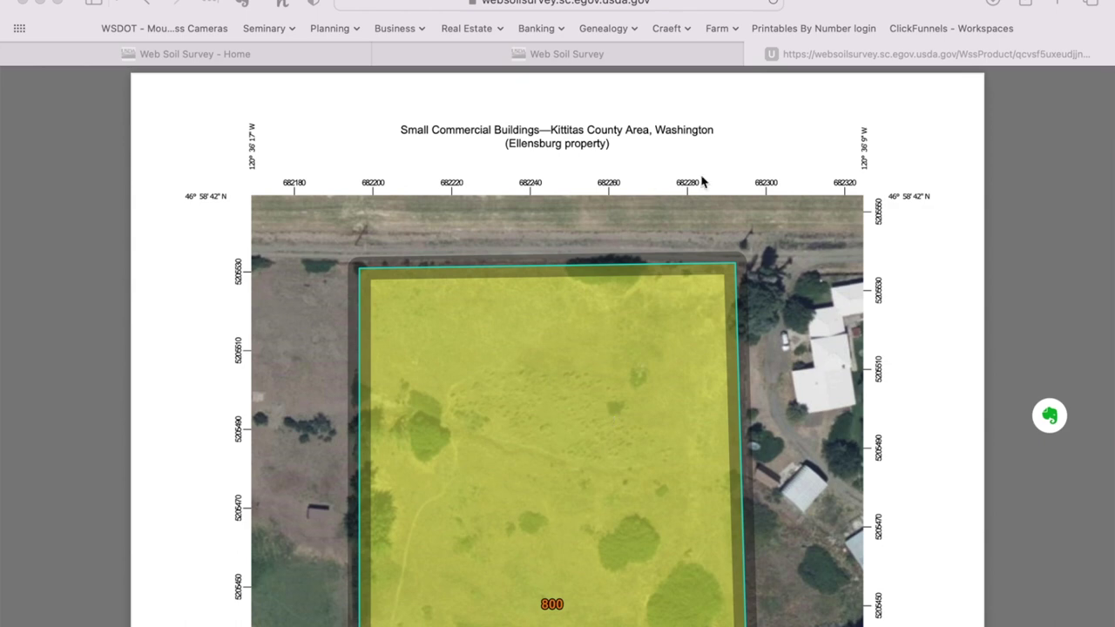
click(754, 55)
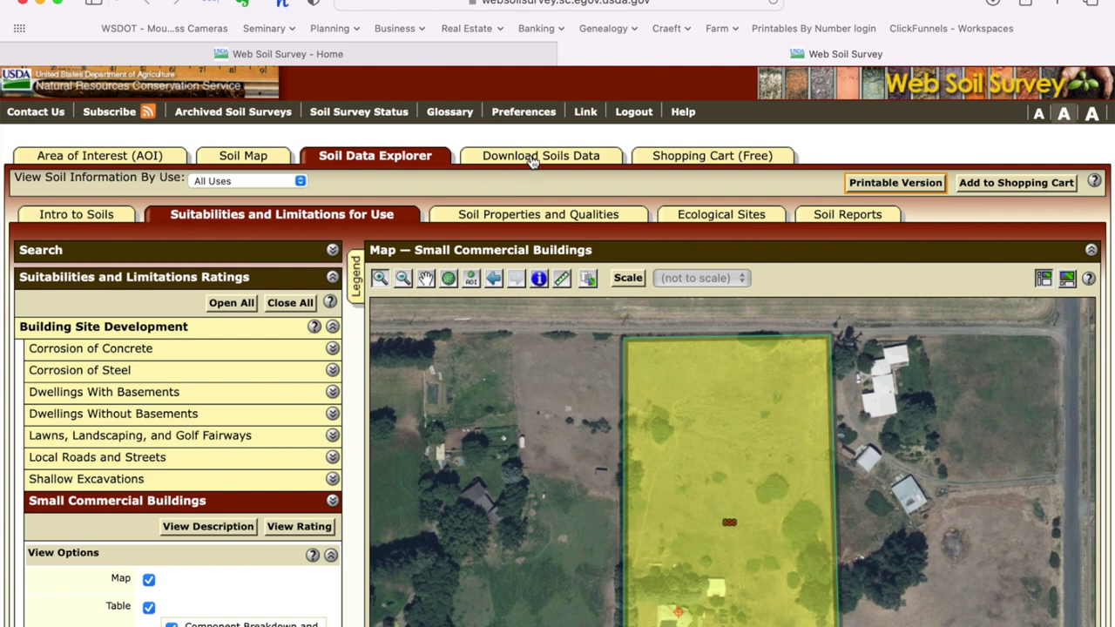
Step: Open Download Soils Data and review the SSURGO package for the 4.15-acre Kittitas County AOI
click(545, 157)
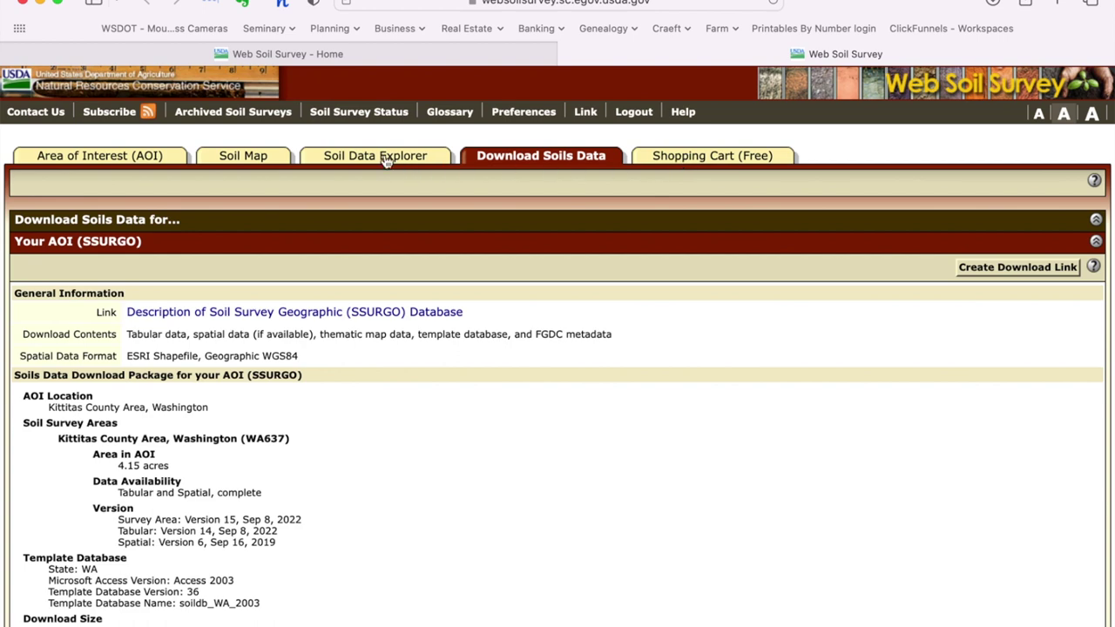
scroll(344, 376, down, 4)
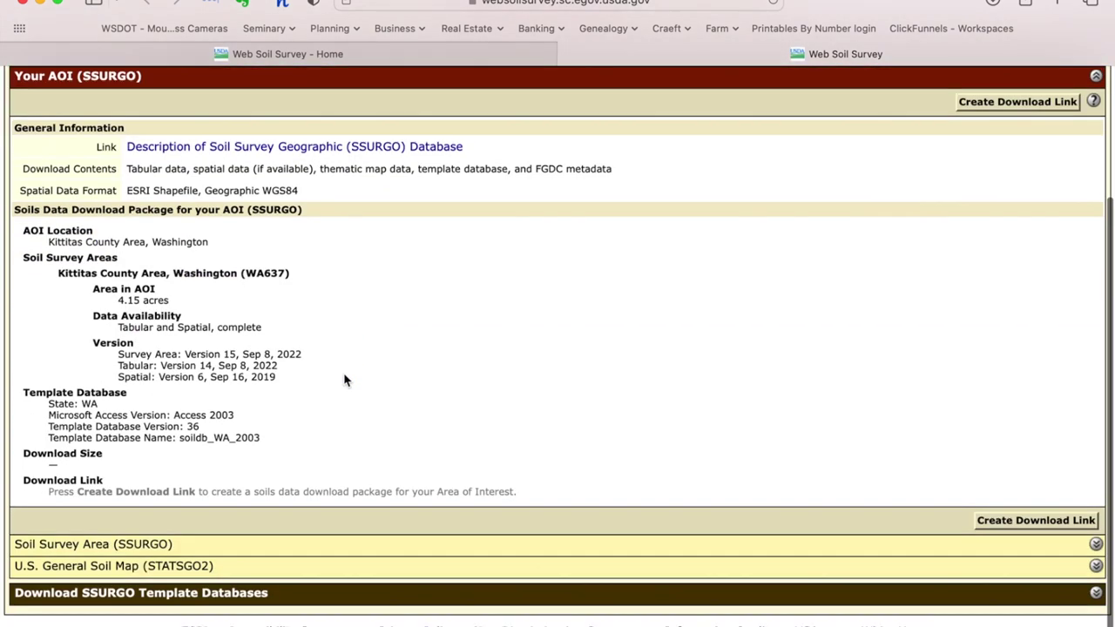
scroll(344, 379, up, 4)
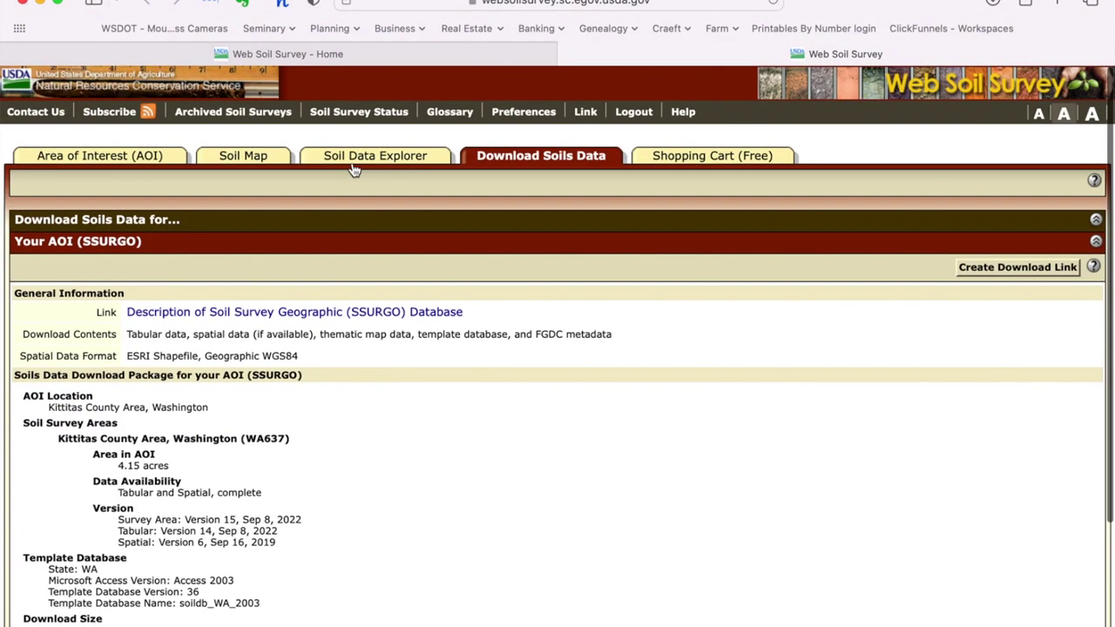